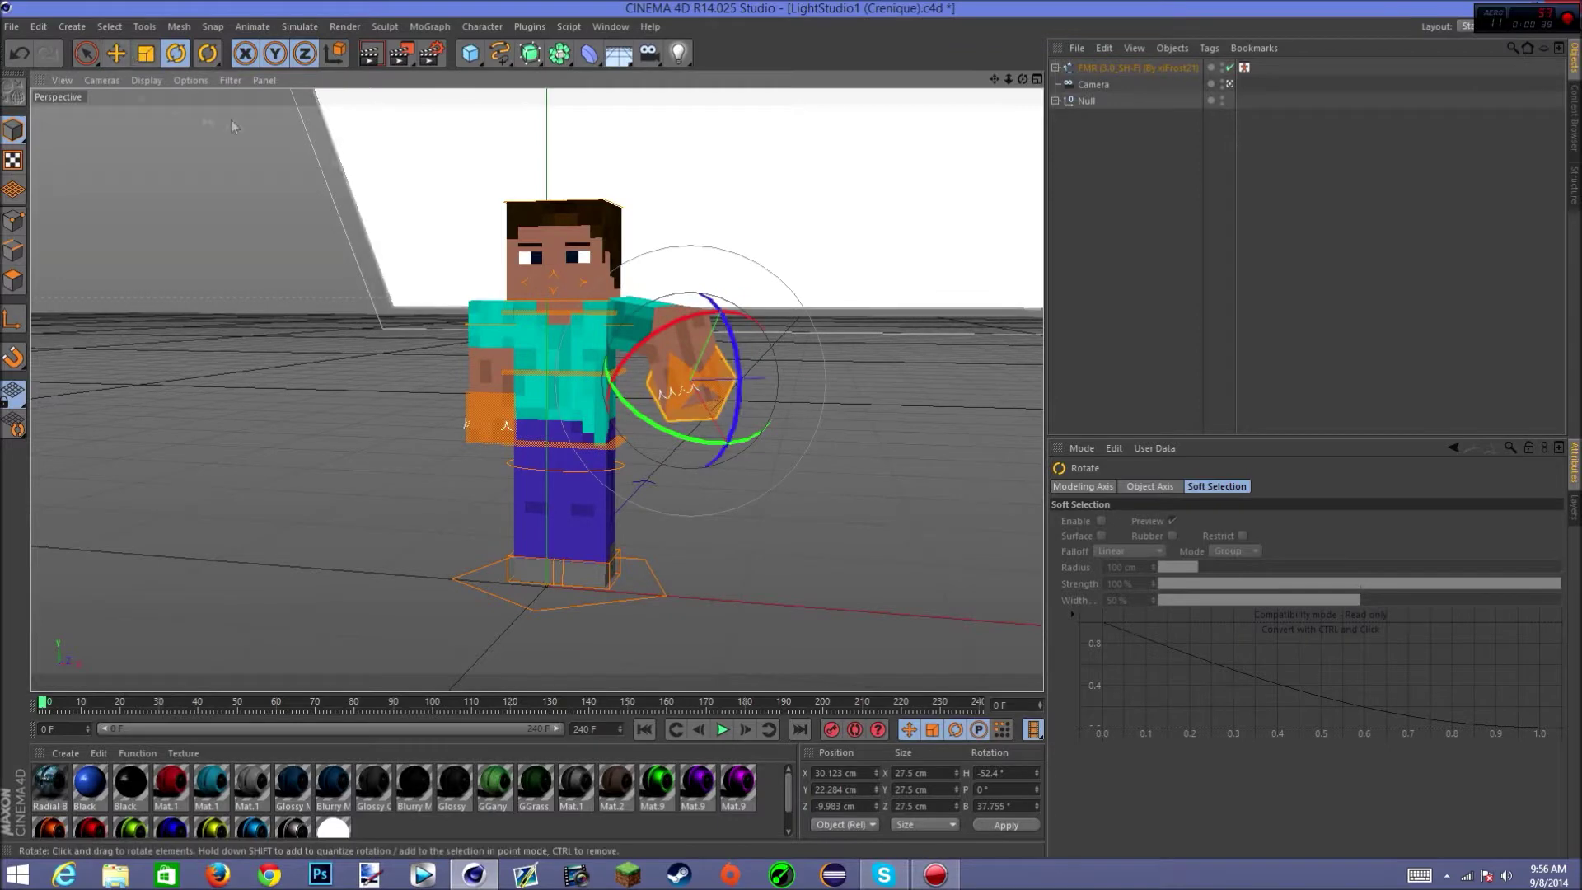
Undo the last rotation and movement changes of the character's left hand
key("ctrl+z")
key("ctrl+z")
key("ctrl+z")
right_click(1107, 67)
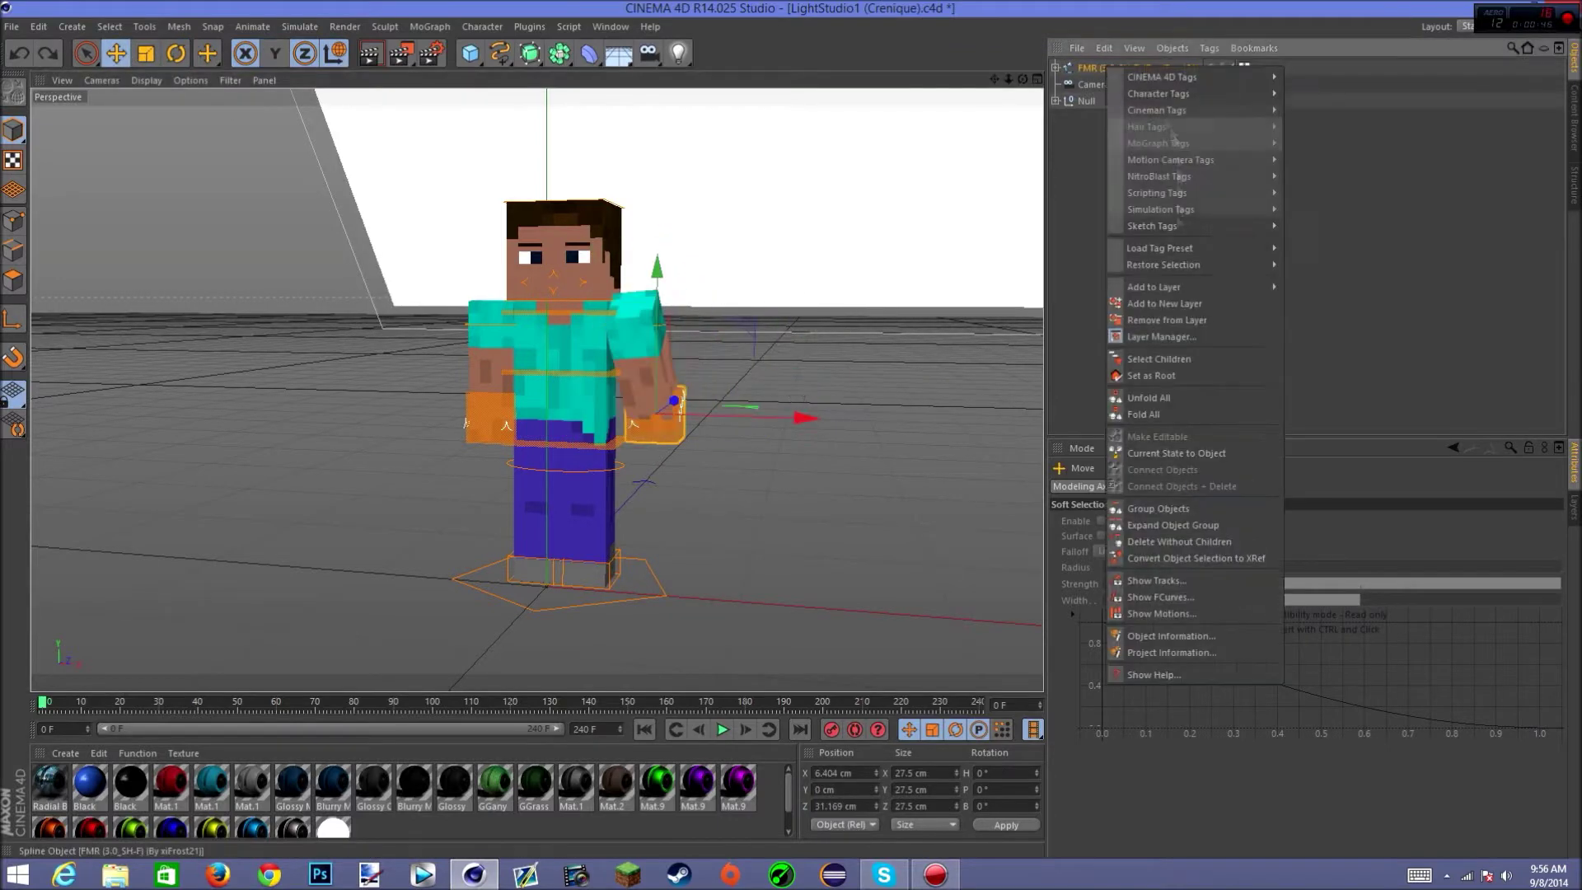
mouse_move(1246, 266)
left_click(1352, 302)
Shift the whole character slightly along X and pose the right hand at the hip with a heading of about 72.8°
left_click_drag(711, 600, 678, 598)
left_click(635, 436)
left_click_drag(635, 436, 639, 439)
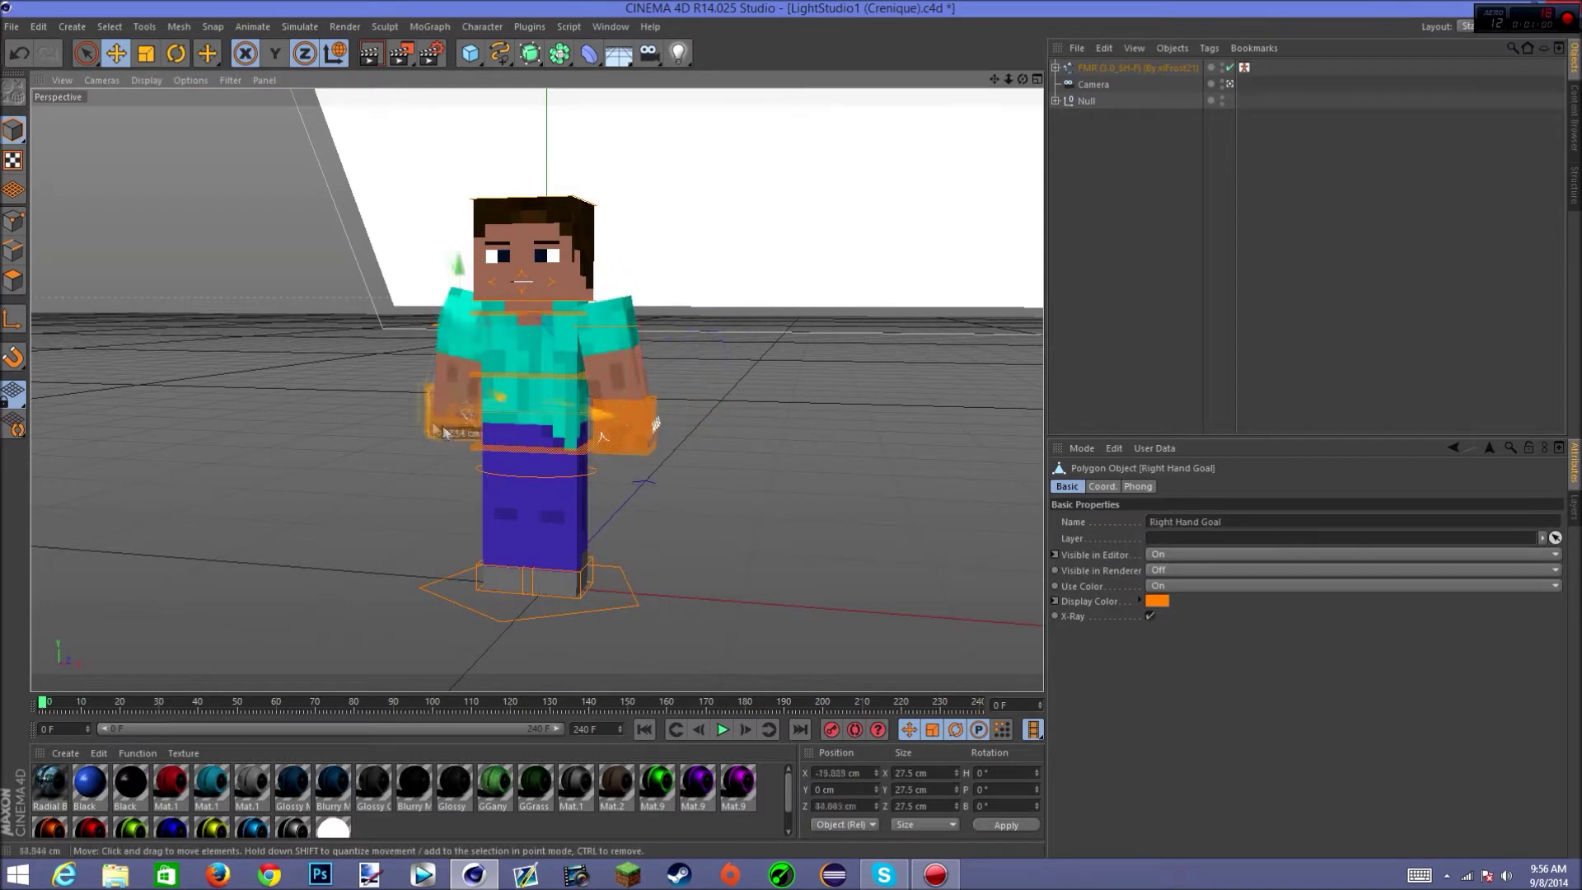
left_click_drag(441, 402, 406, 404)
key("r")
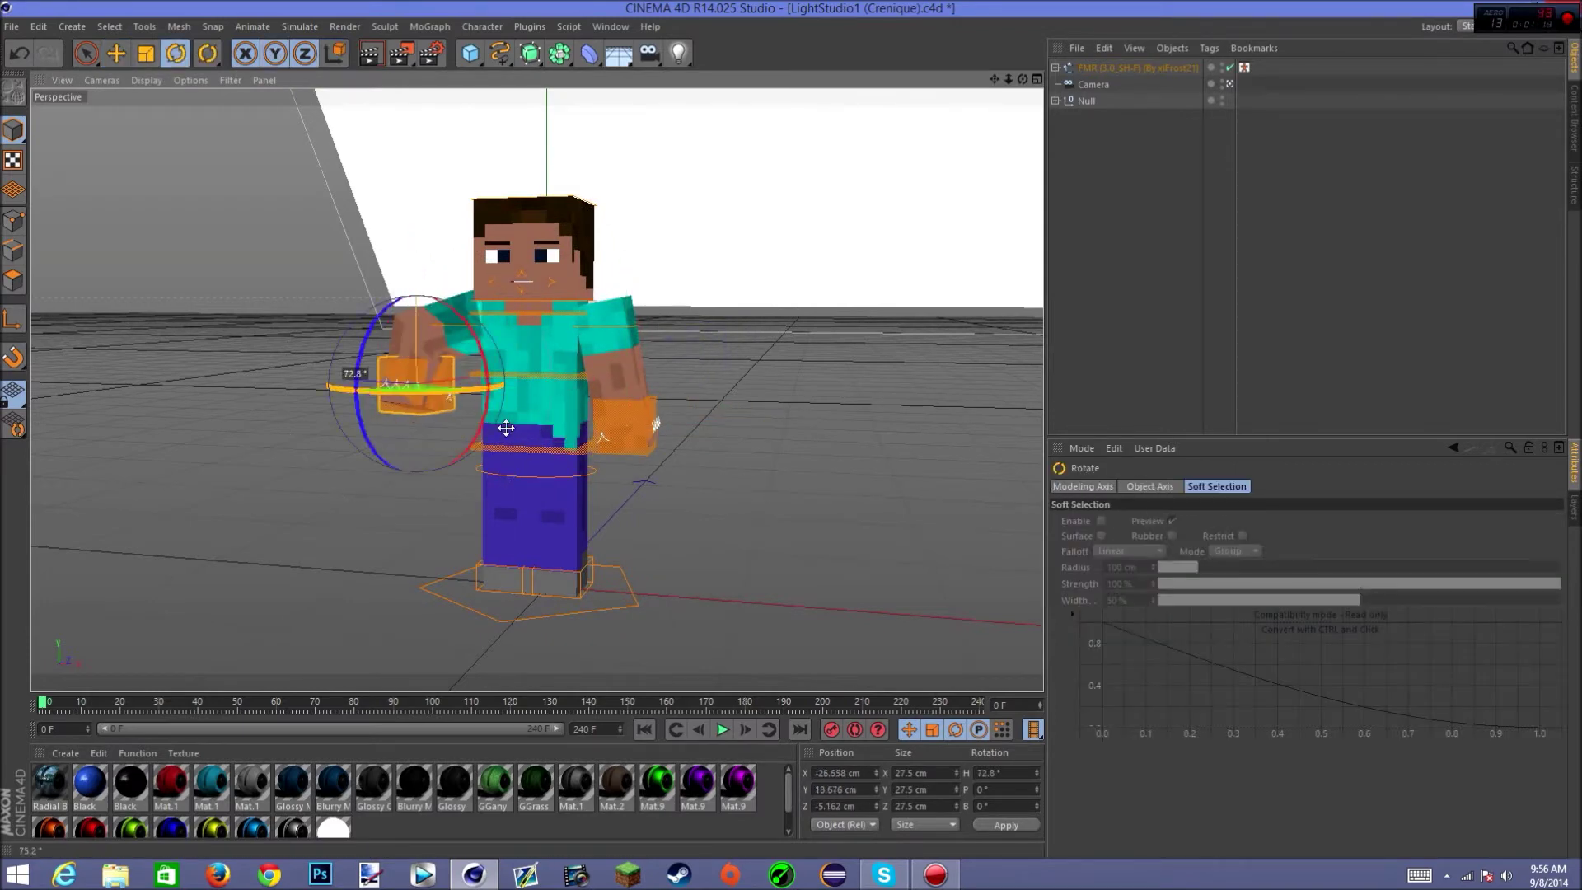
left_click_drag(442, 243, 443, 271)
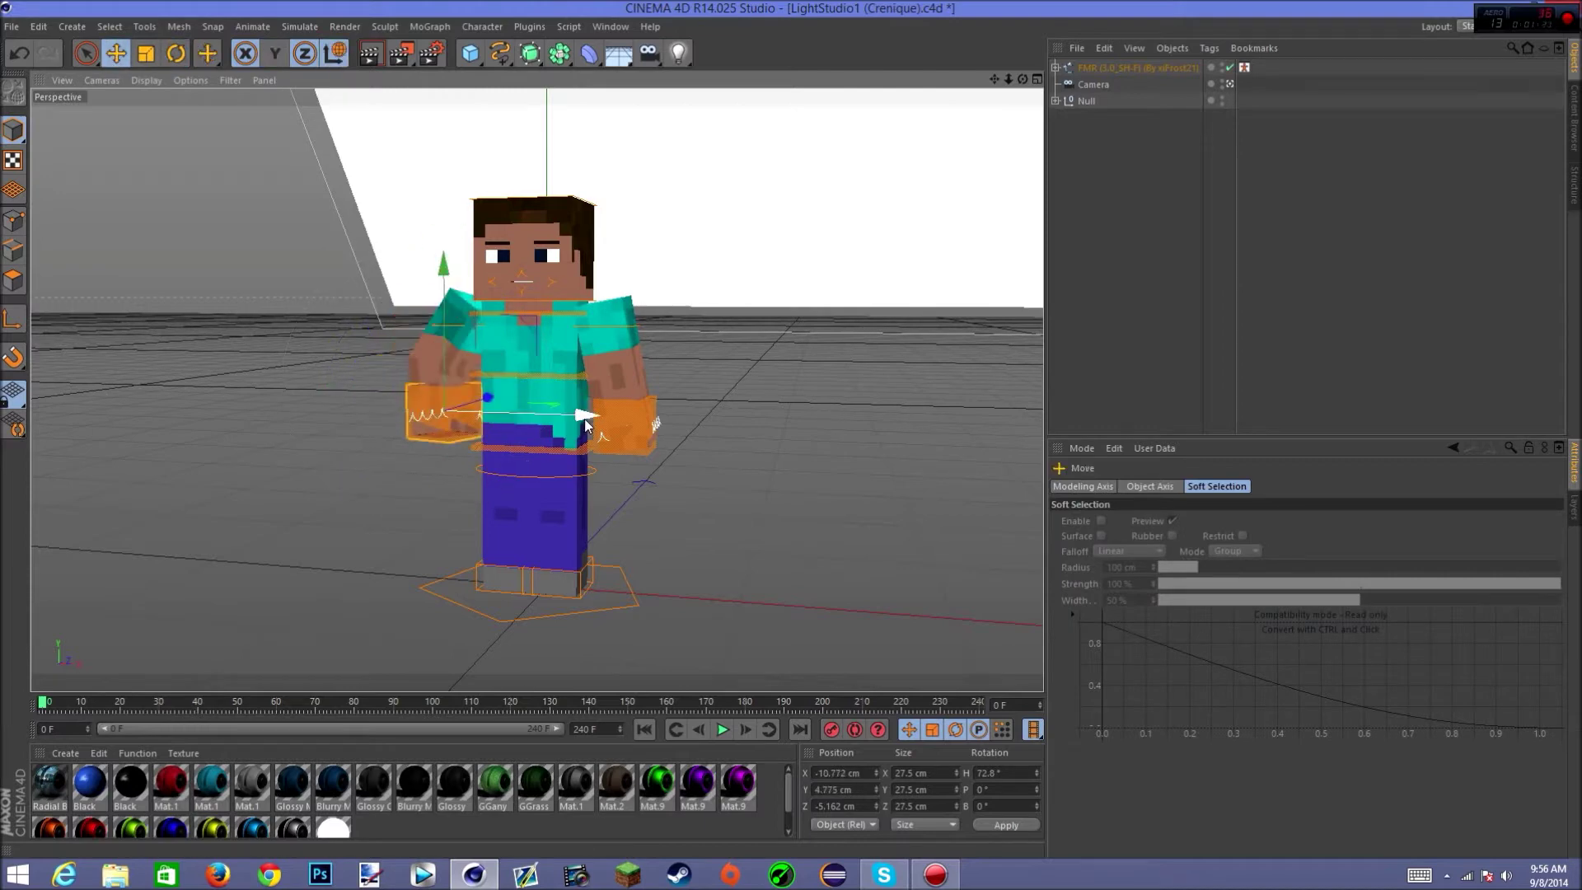
Rotate the left hand to a heading of about -43.2° and move it beside the hip to mirror the right arm
left_click(655, 428)
left_click_drag(775, 409, 787, 410)
key("r")
left_click_drag(684, 412, 626, 414)
key("e")
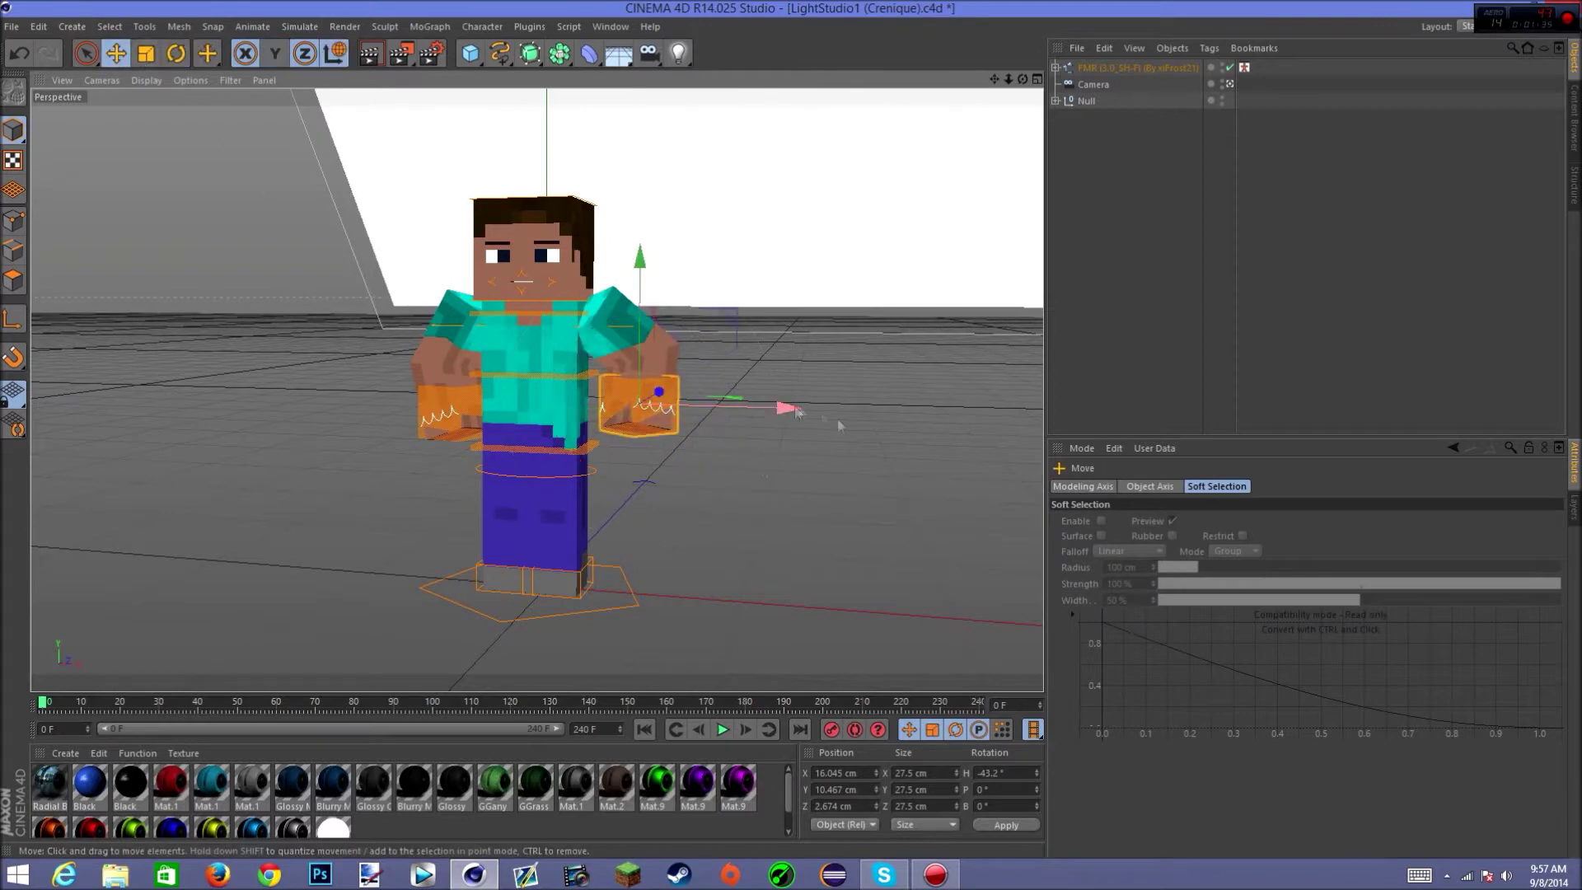
Spread the character's feet apart and rotate the head slightly
left_click(576, 591)
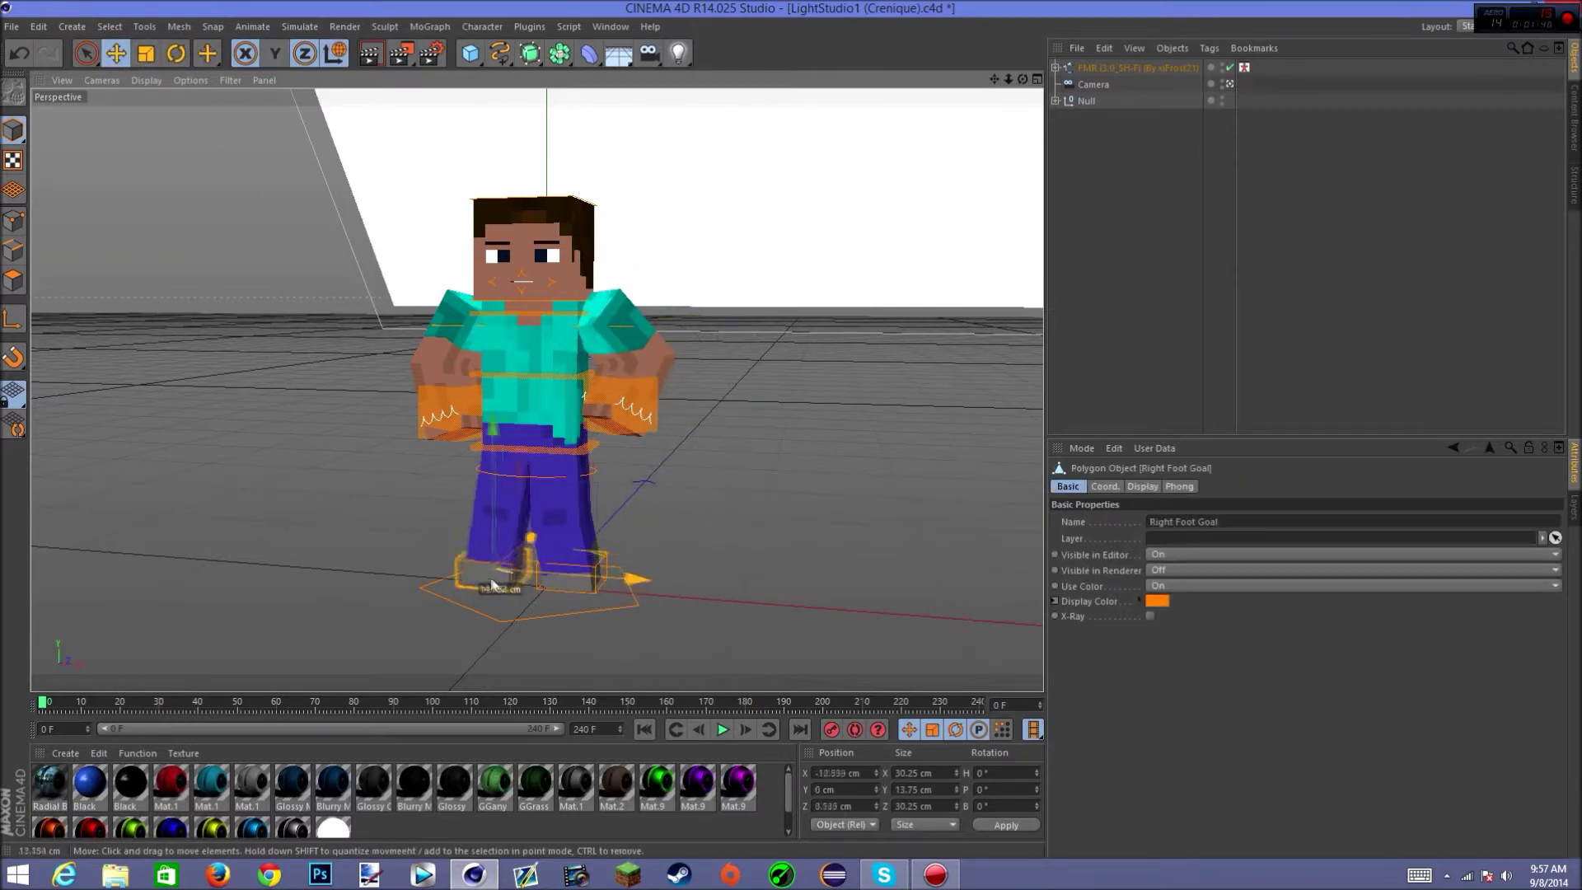
left_click(550, 311)
left_click(176, 53)
left_click_drag(528, 285, 509, 257)
Load Cinema4D Skin.png from the Pictures > Skins folder as the rig's skin
left_click(1137, 67)
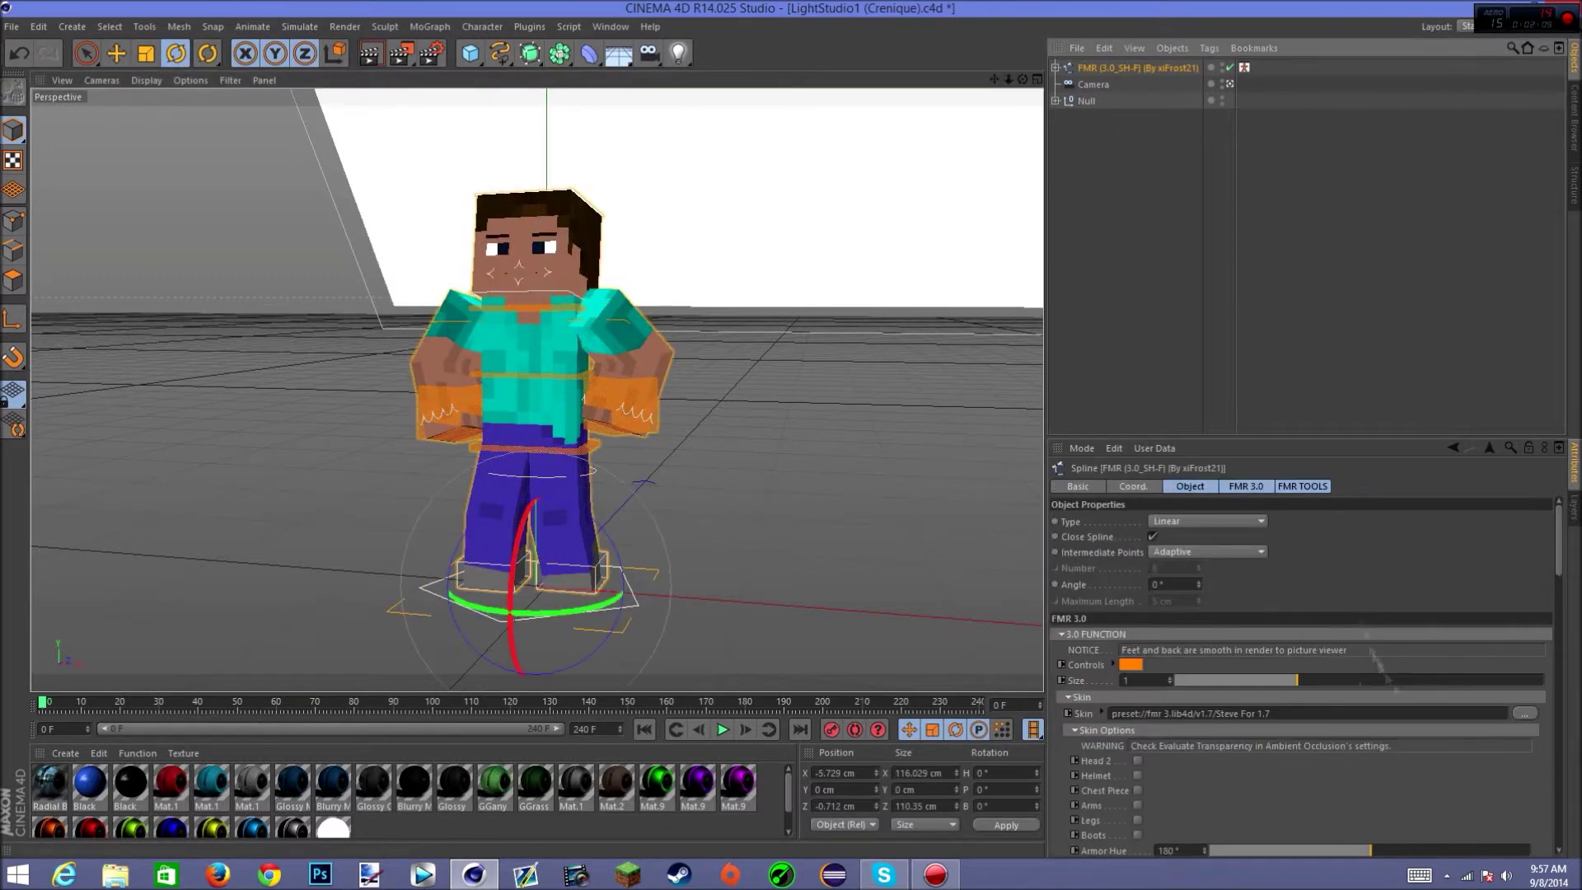
left_click(1524, 713)
left_click(63, 133)
left_click_drag(292, 37, 741, 39)
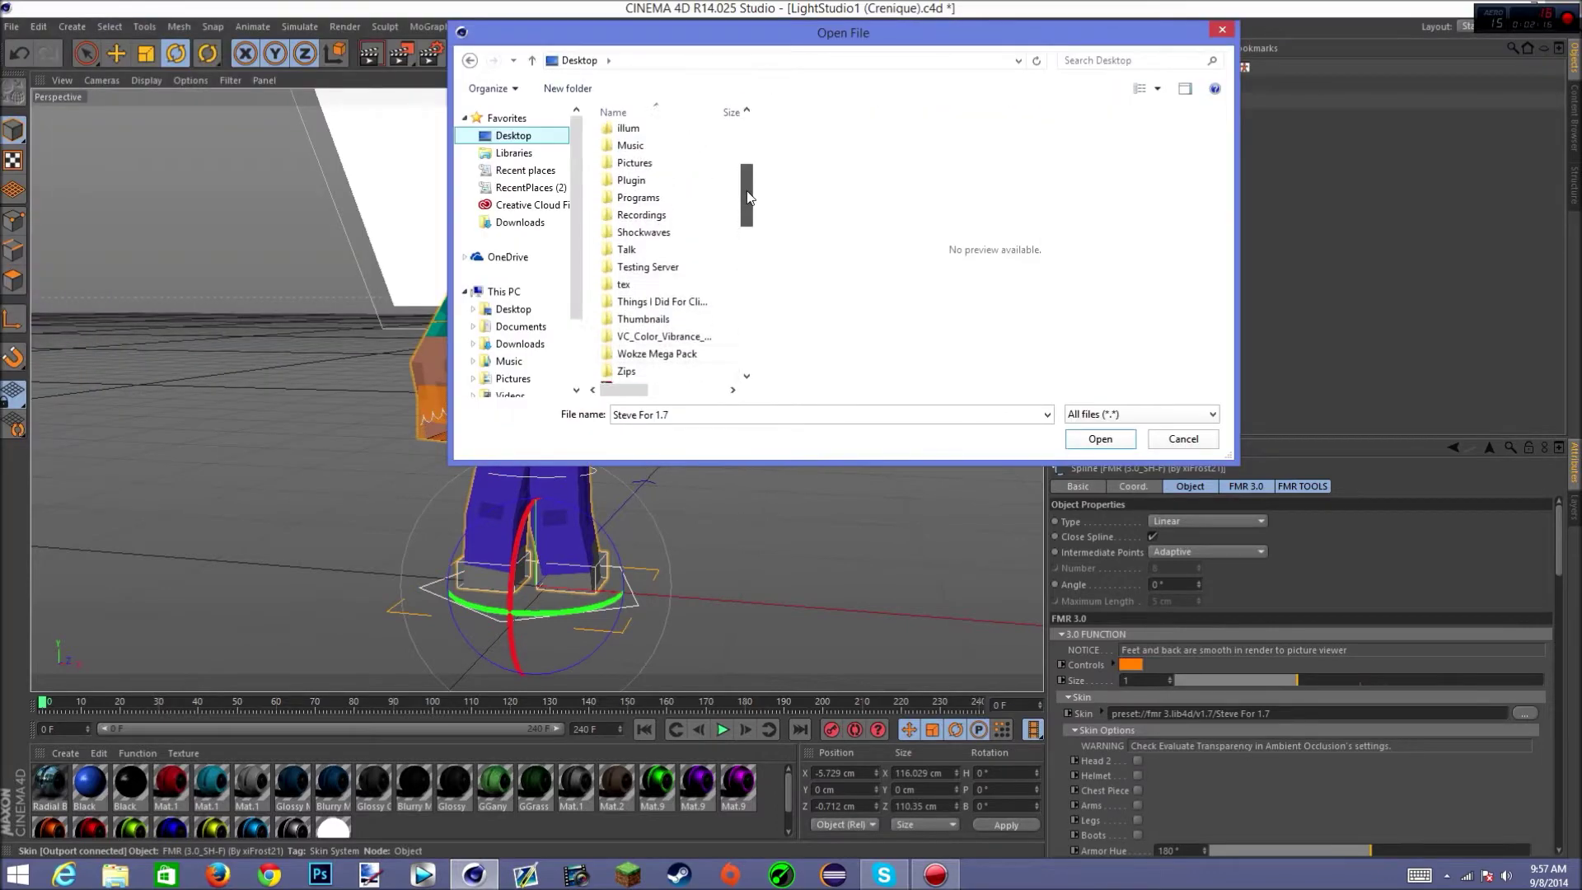
double_click(634, 183)
scroll(693, 222, "down", 3)
double_click(647, 169)
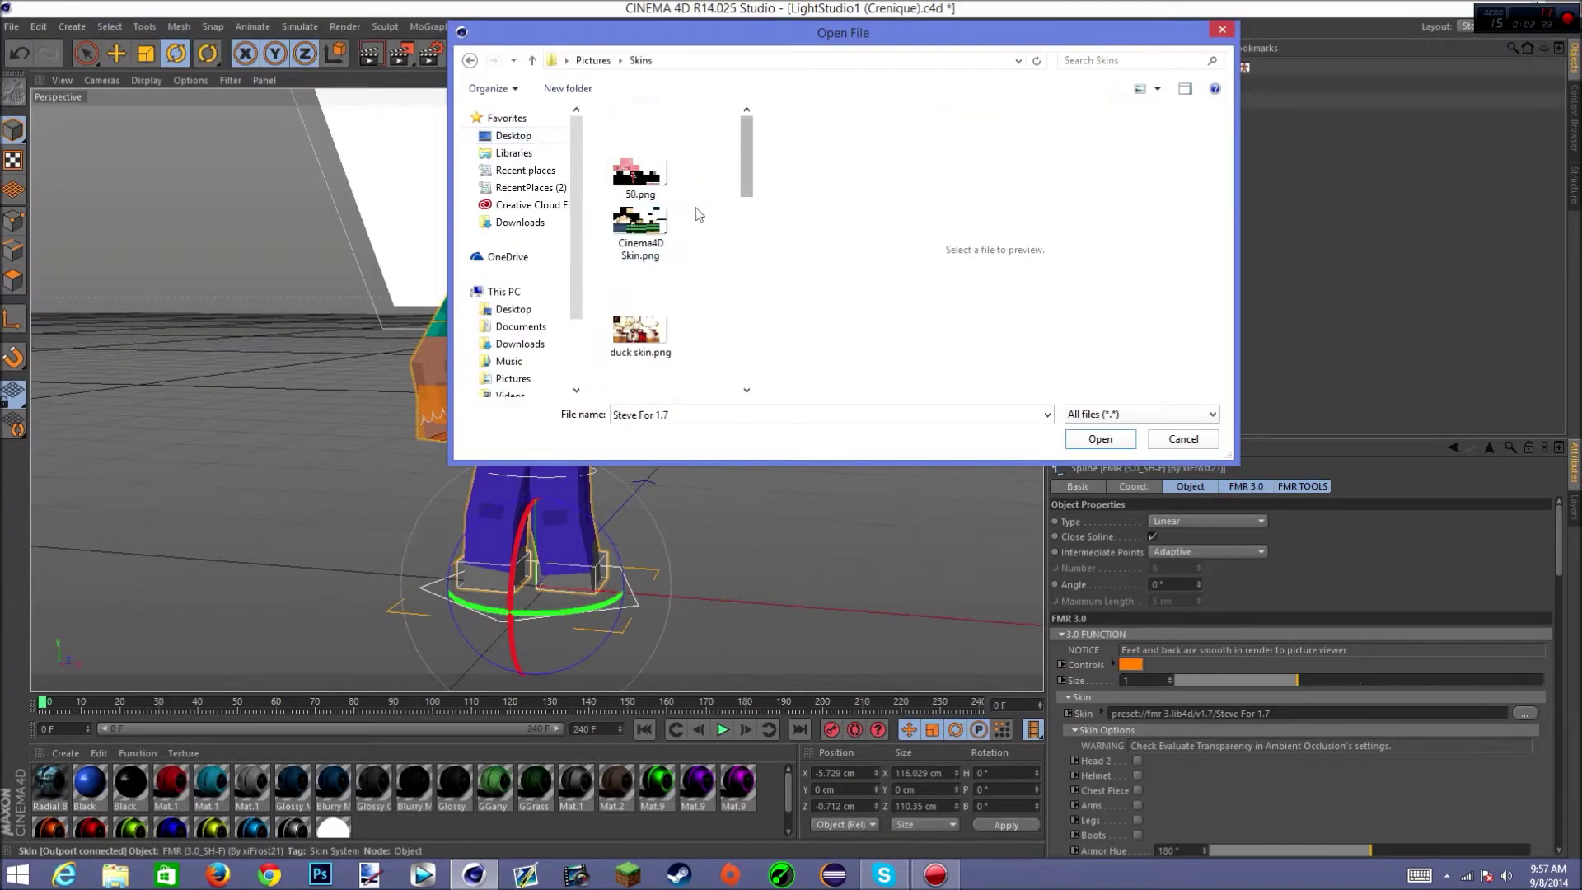
double_click(651, 227)
Shape the character's mouth into a smile by moving its facial controls
left_click(805, 495)
left_click(547, 270)
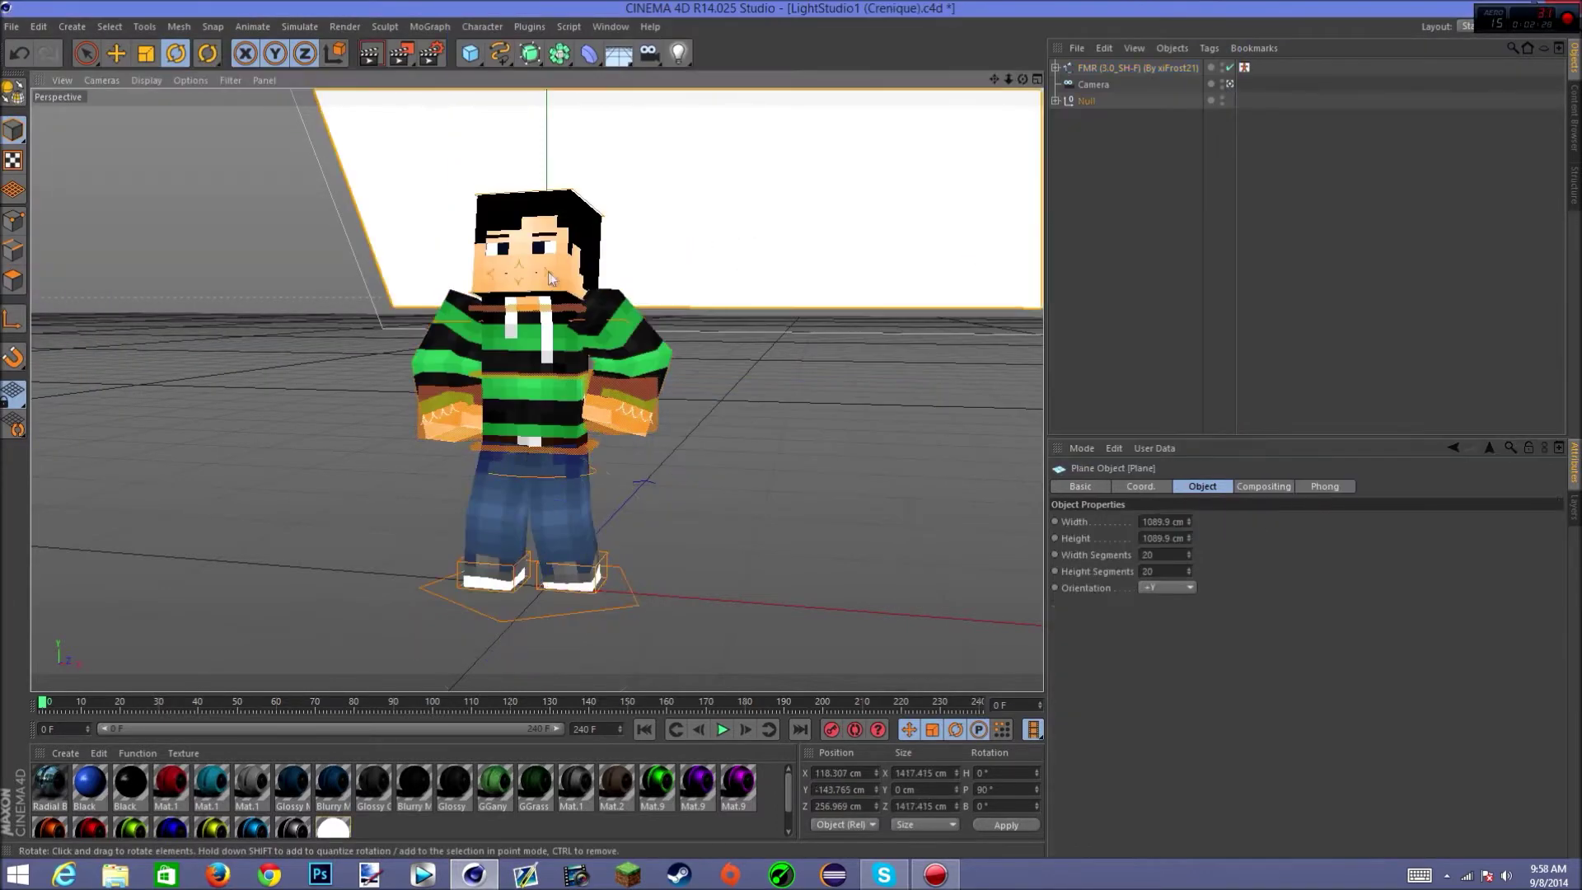
left_click(117, 53)
left_click_drag(524, 290, 520, 221)
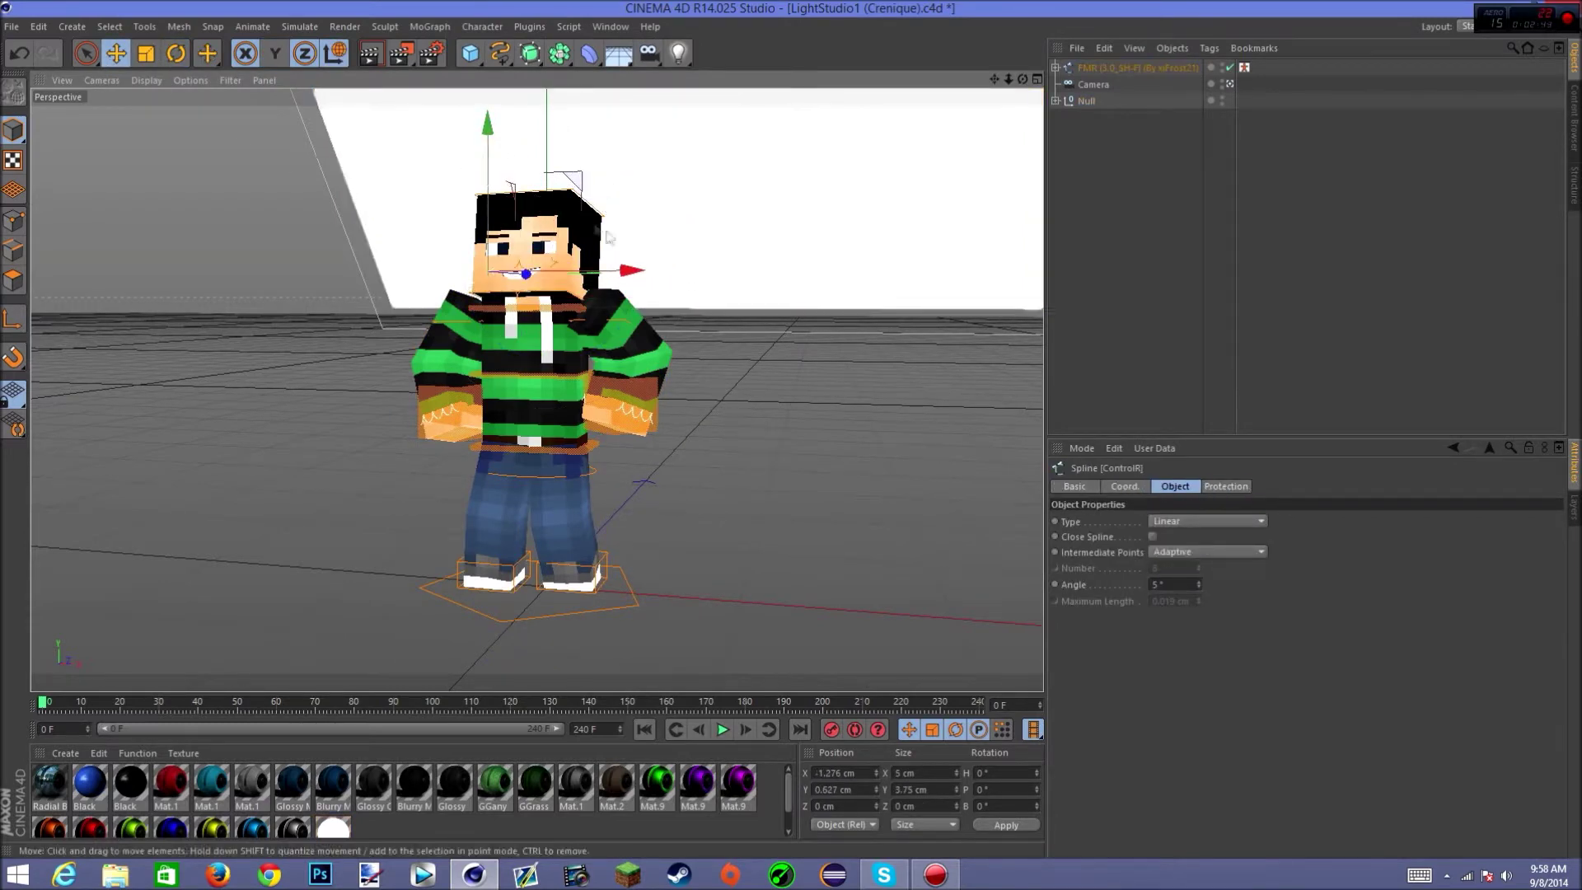
left_click(688, 249)
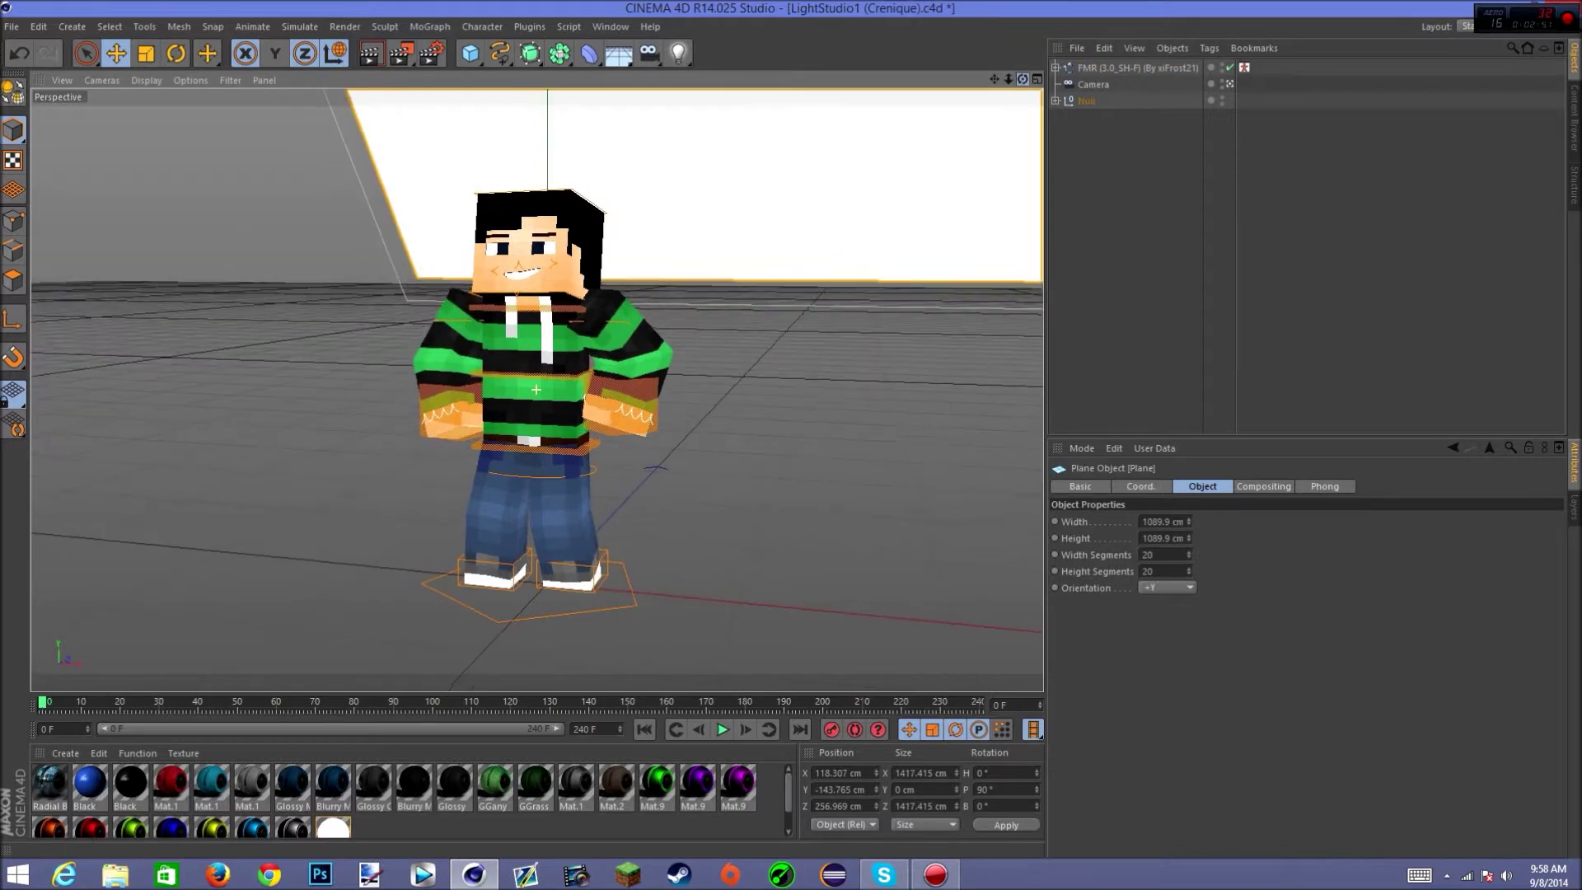
Set the render to save as a PNG named Pose 1 with the frame range on Current Frame
left_click(431, 53)
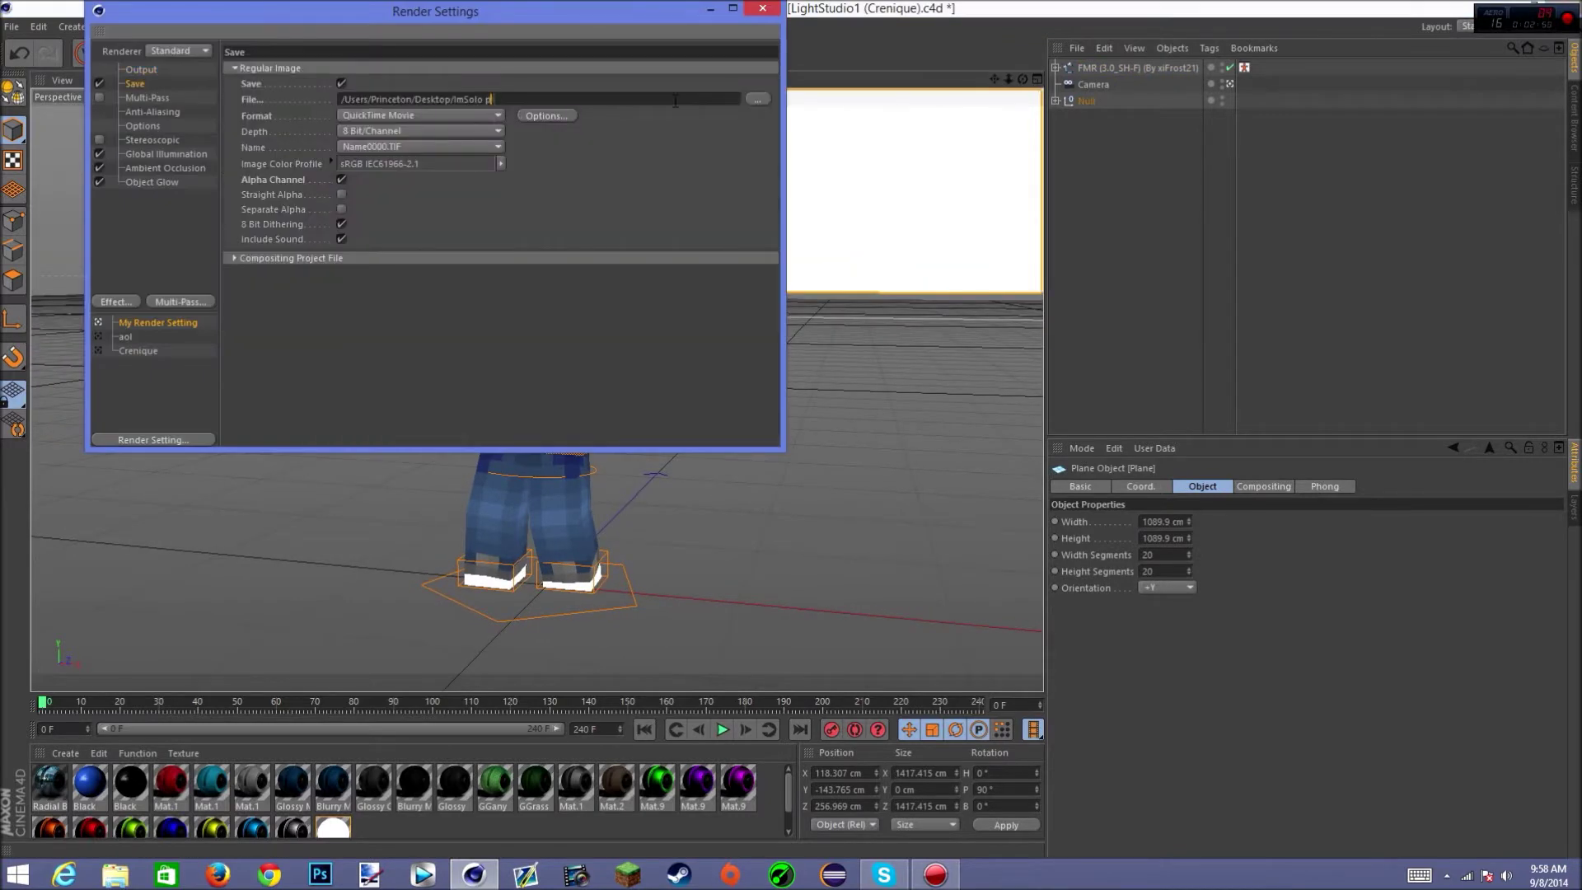
left_click(419, 115)
left_click(380, 281)
left_click(139, 70)
left_click(371, 241)
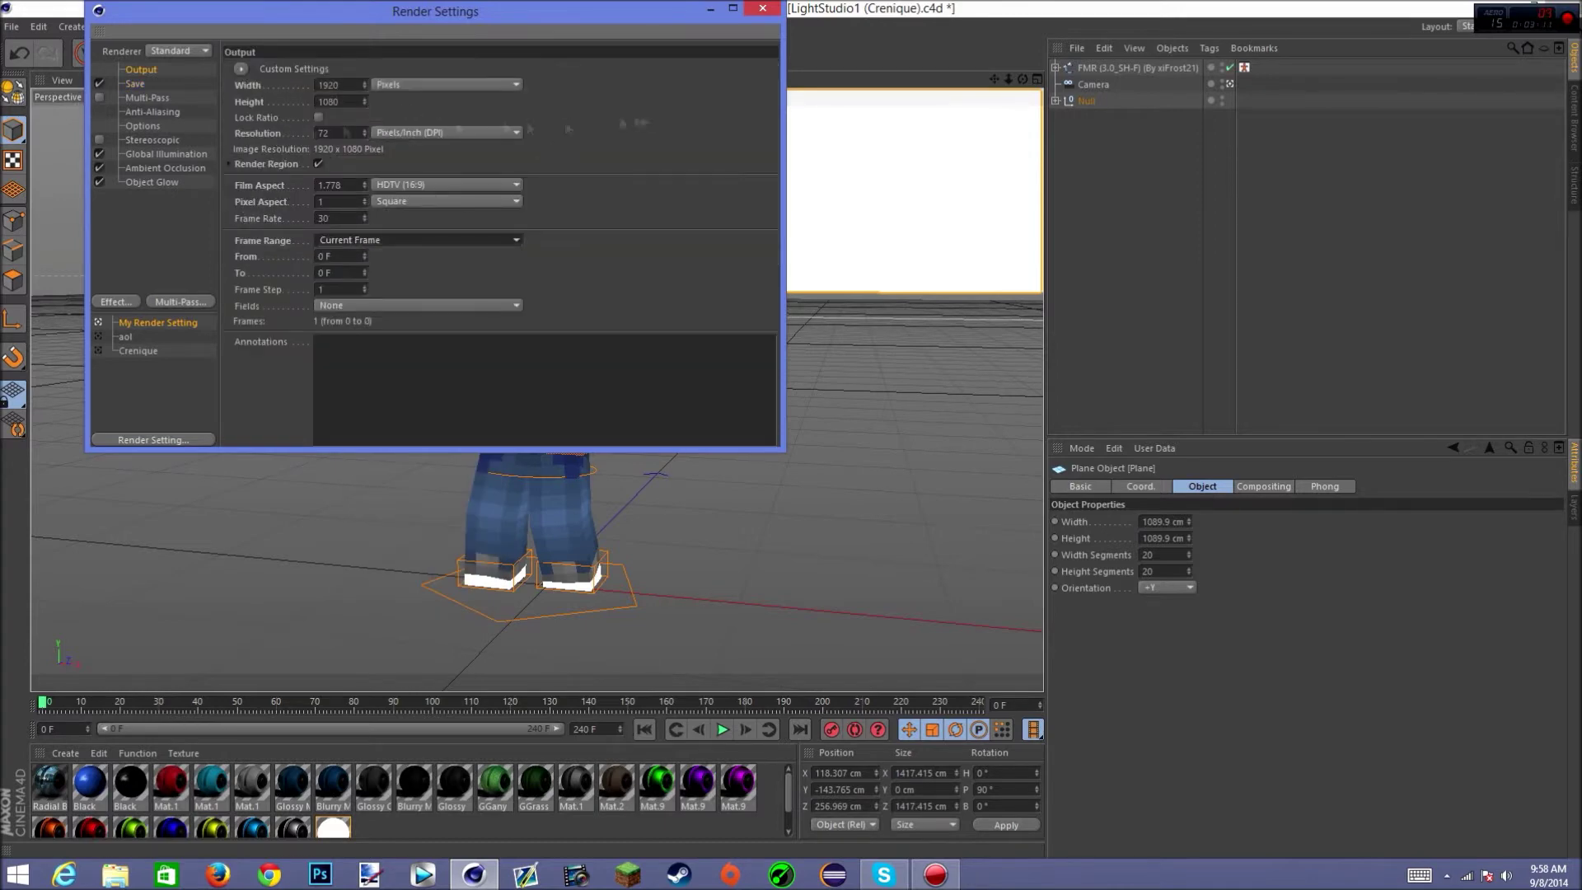
Look over the Ambient Occlusion settings and render the frame in the Picture Viewer to examine the lighting
left_click(163, 165)
left_click(762, 9)
left_click(401, 53)
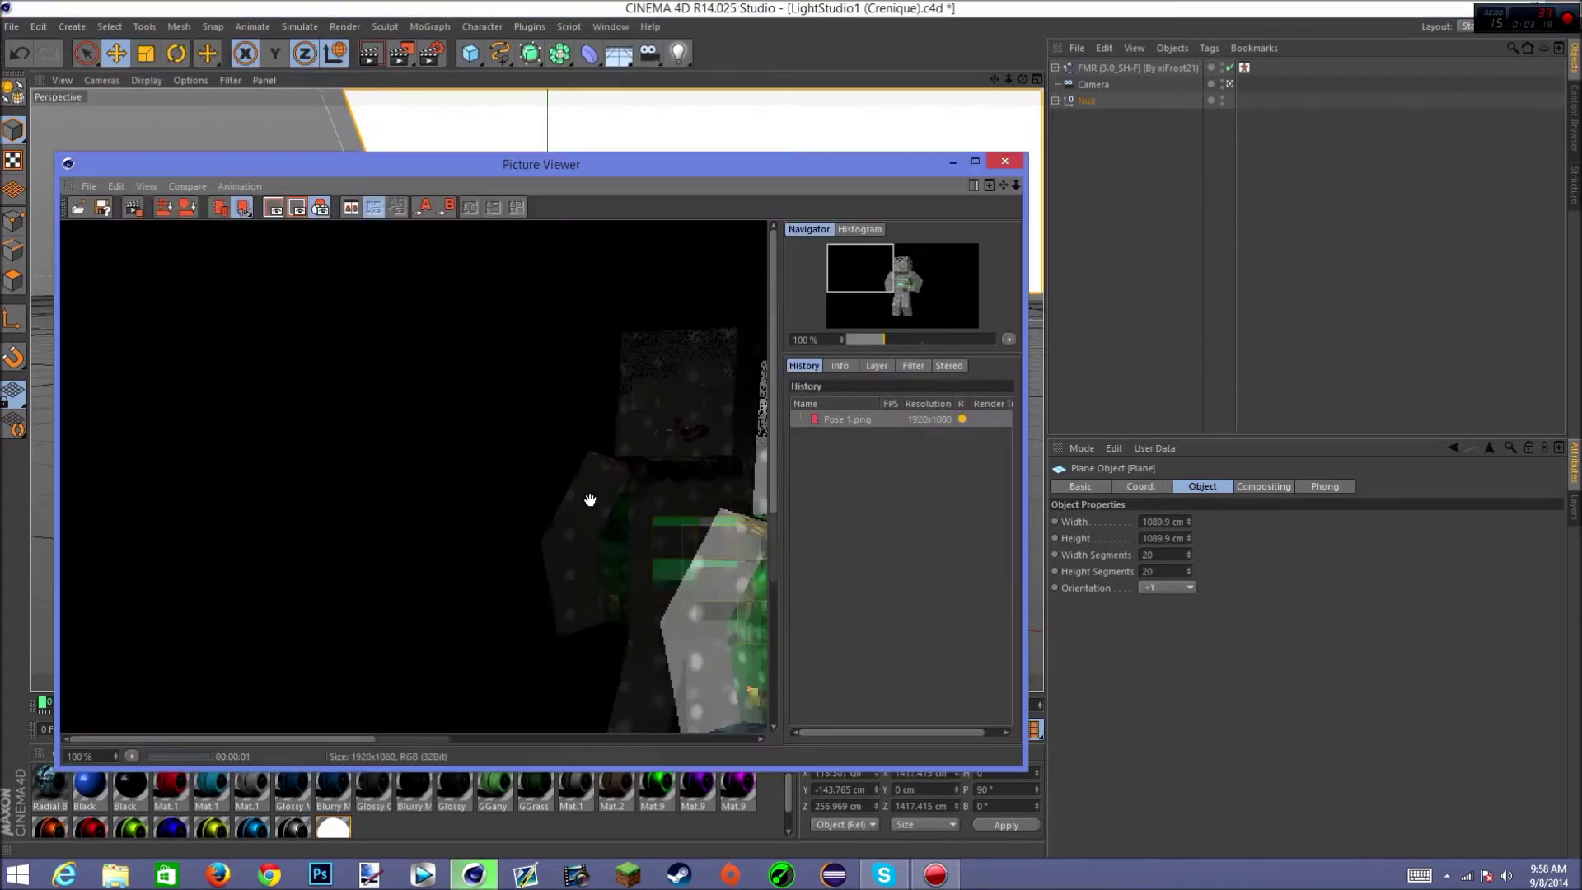
scroll(590, 502, "down", 3)
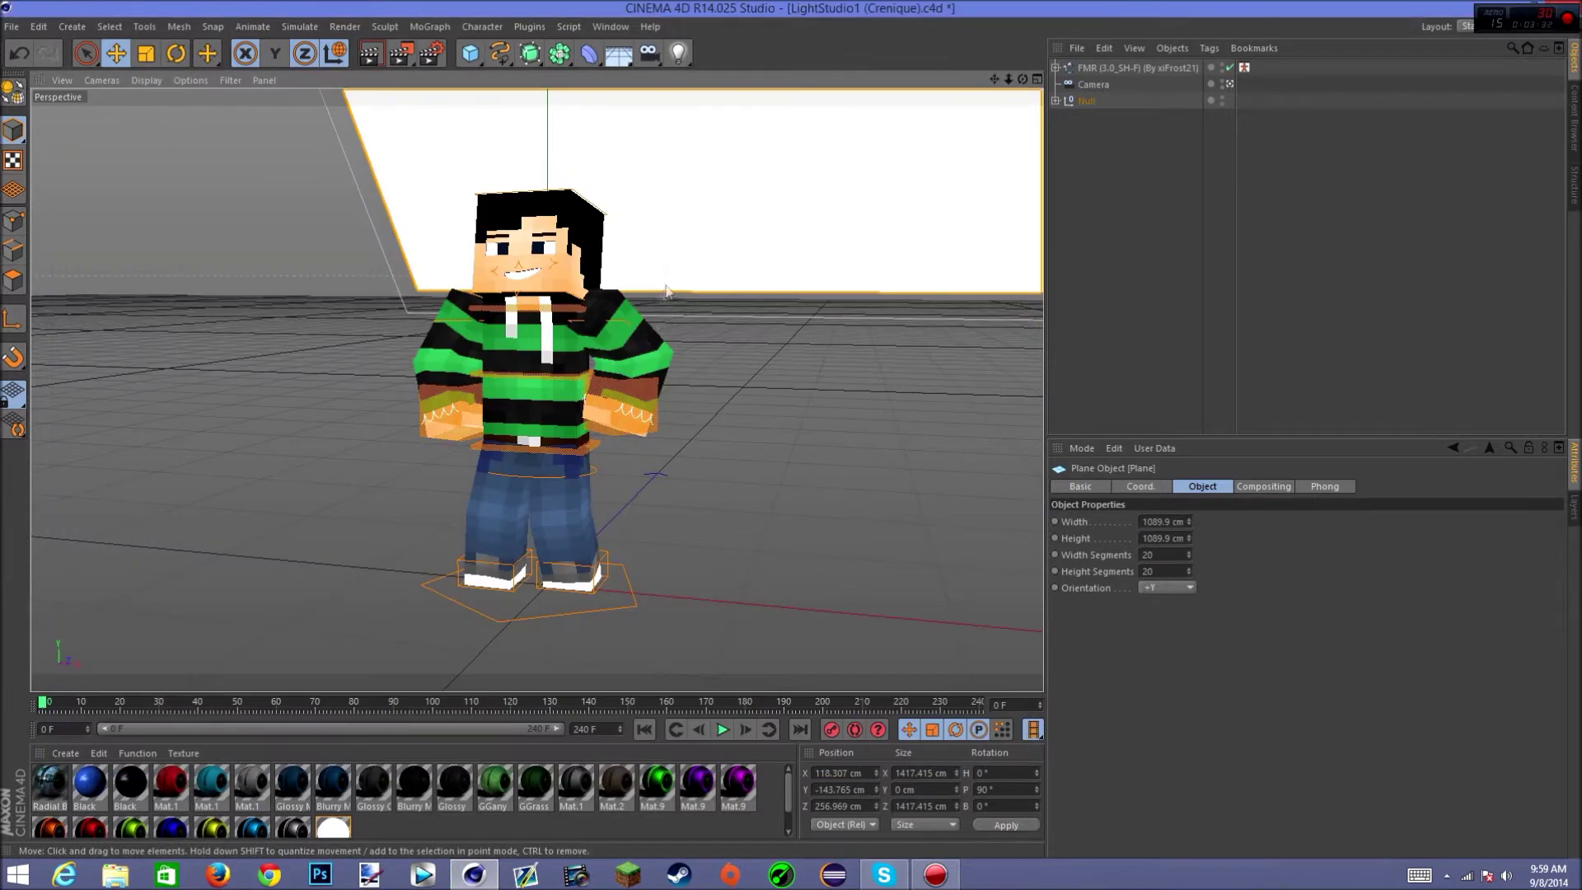
Try softening the studio lights, setting Light.3 to 50% intensity, and preview the render in the viewport
left_click(1056, 101)
left_click(1101, 117)
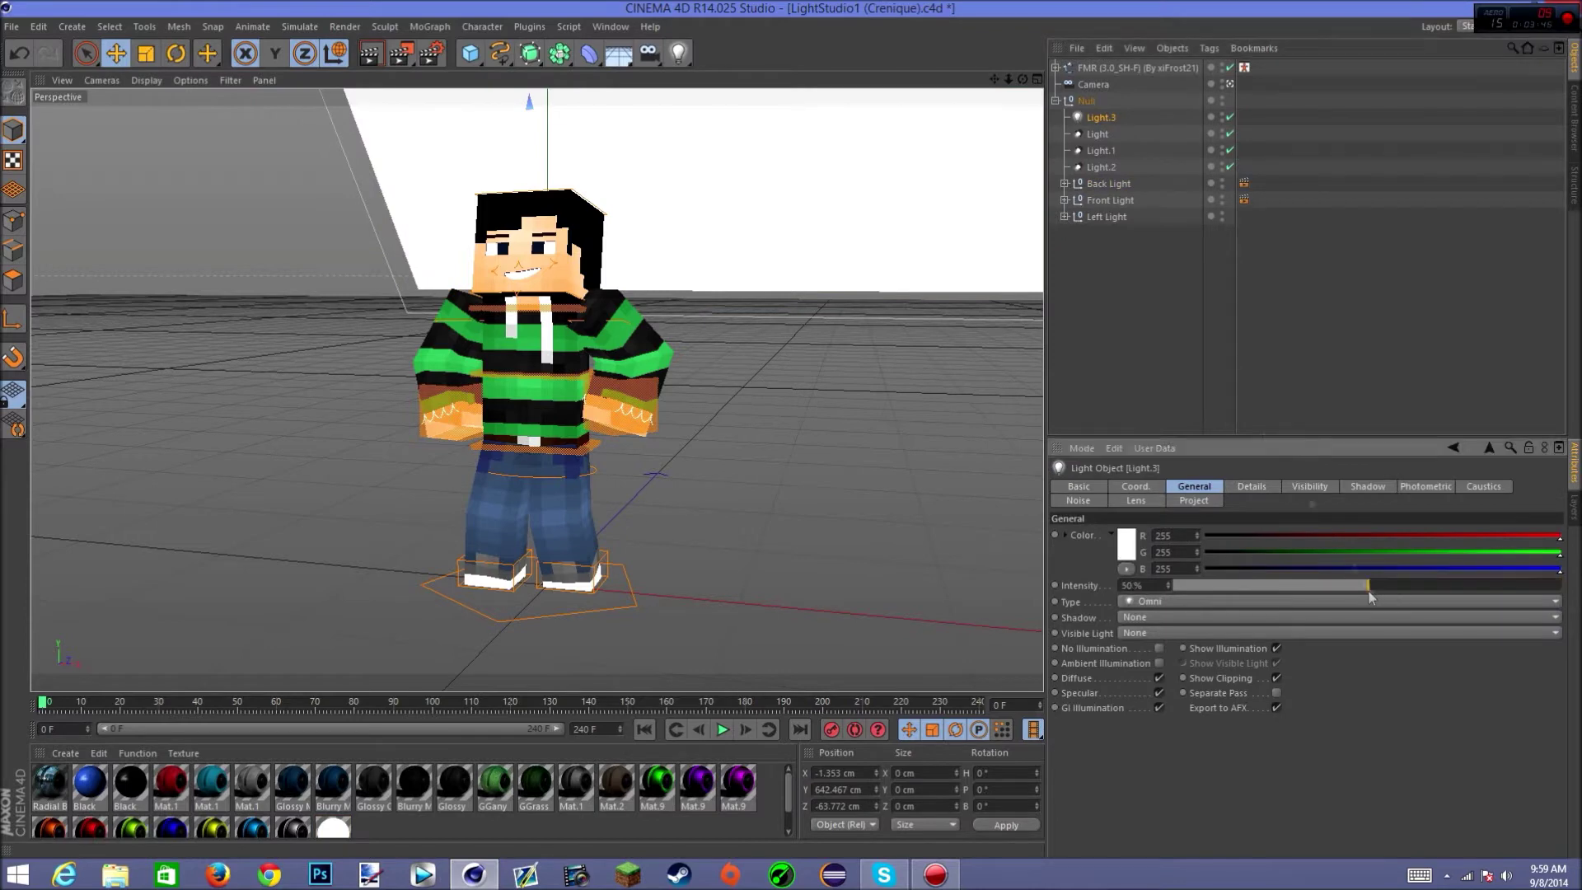
left_click(1102, 167)
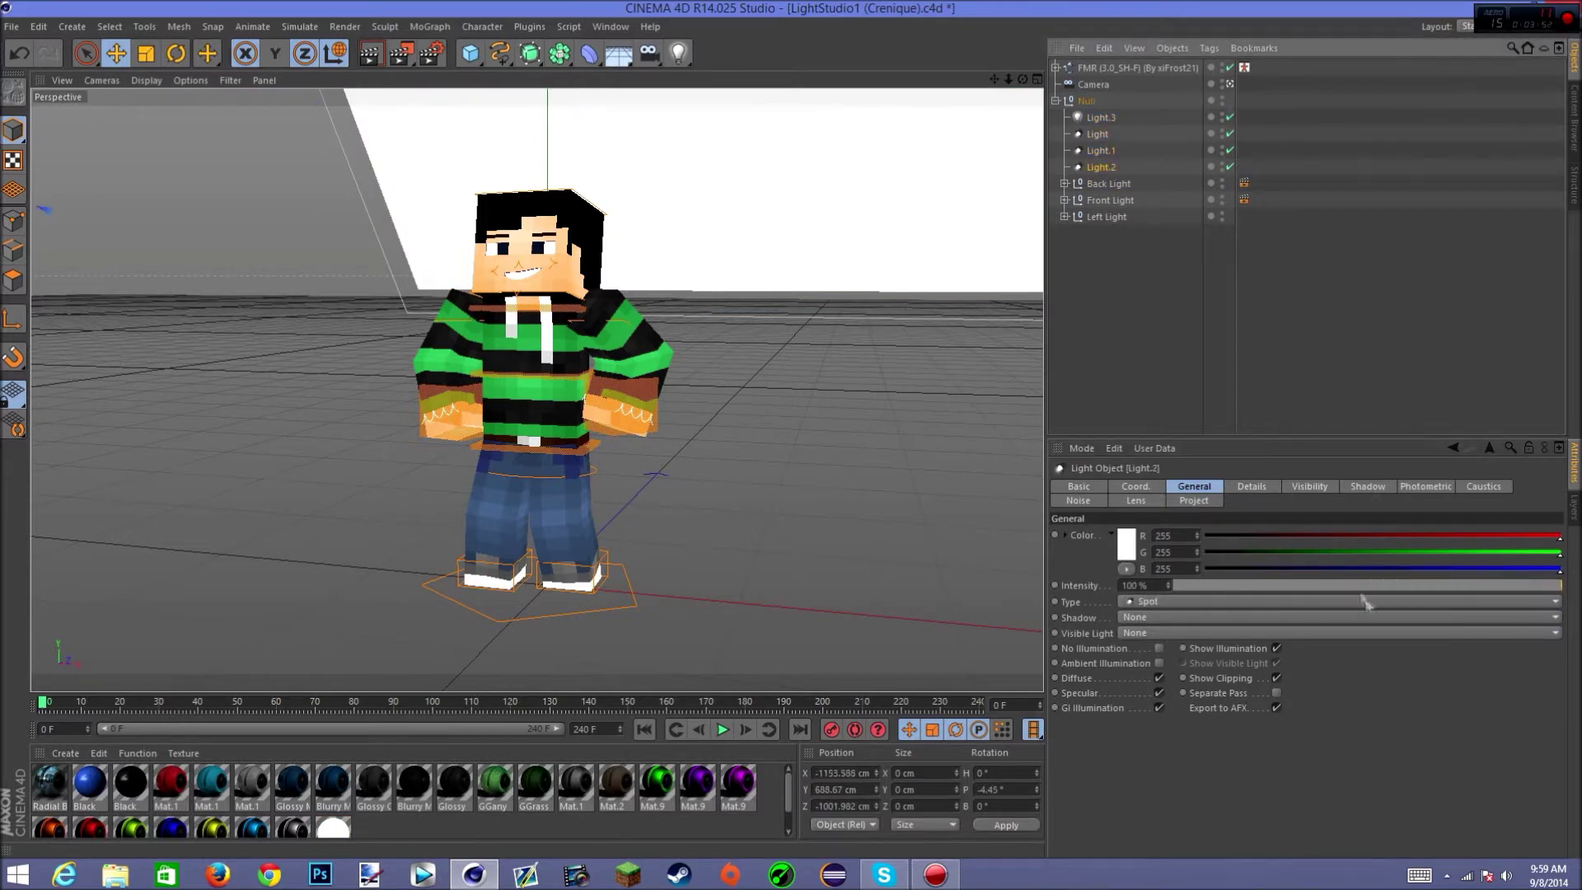
left_click(371, 55)
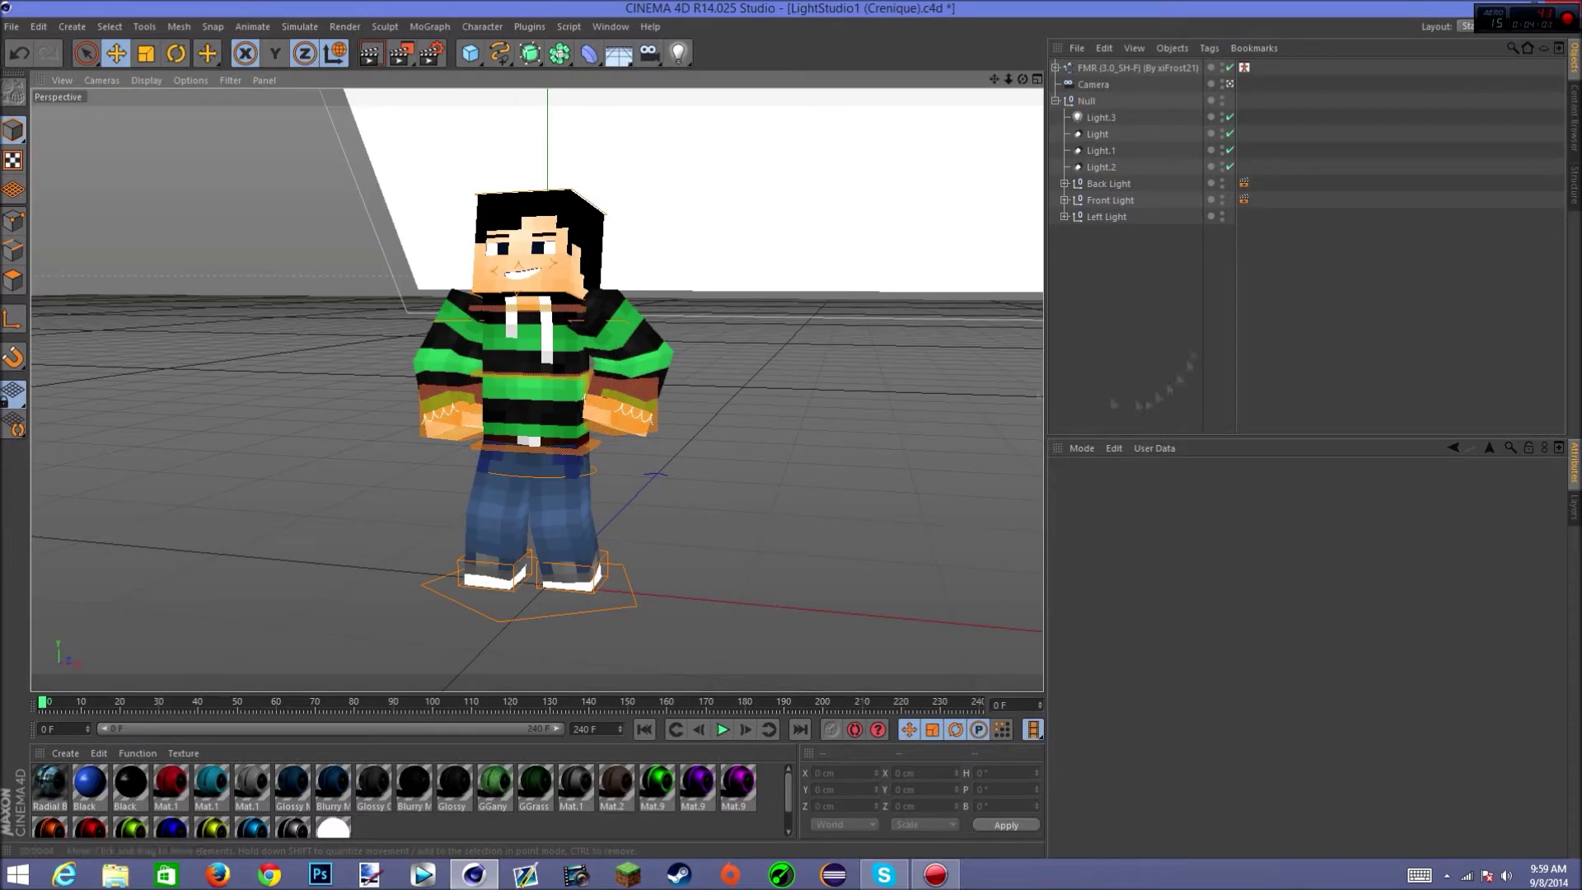
Preview the render of the character and enable the rig's Head 2 skin option
left_click(544, 473)
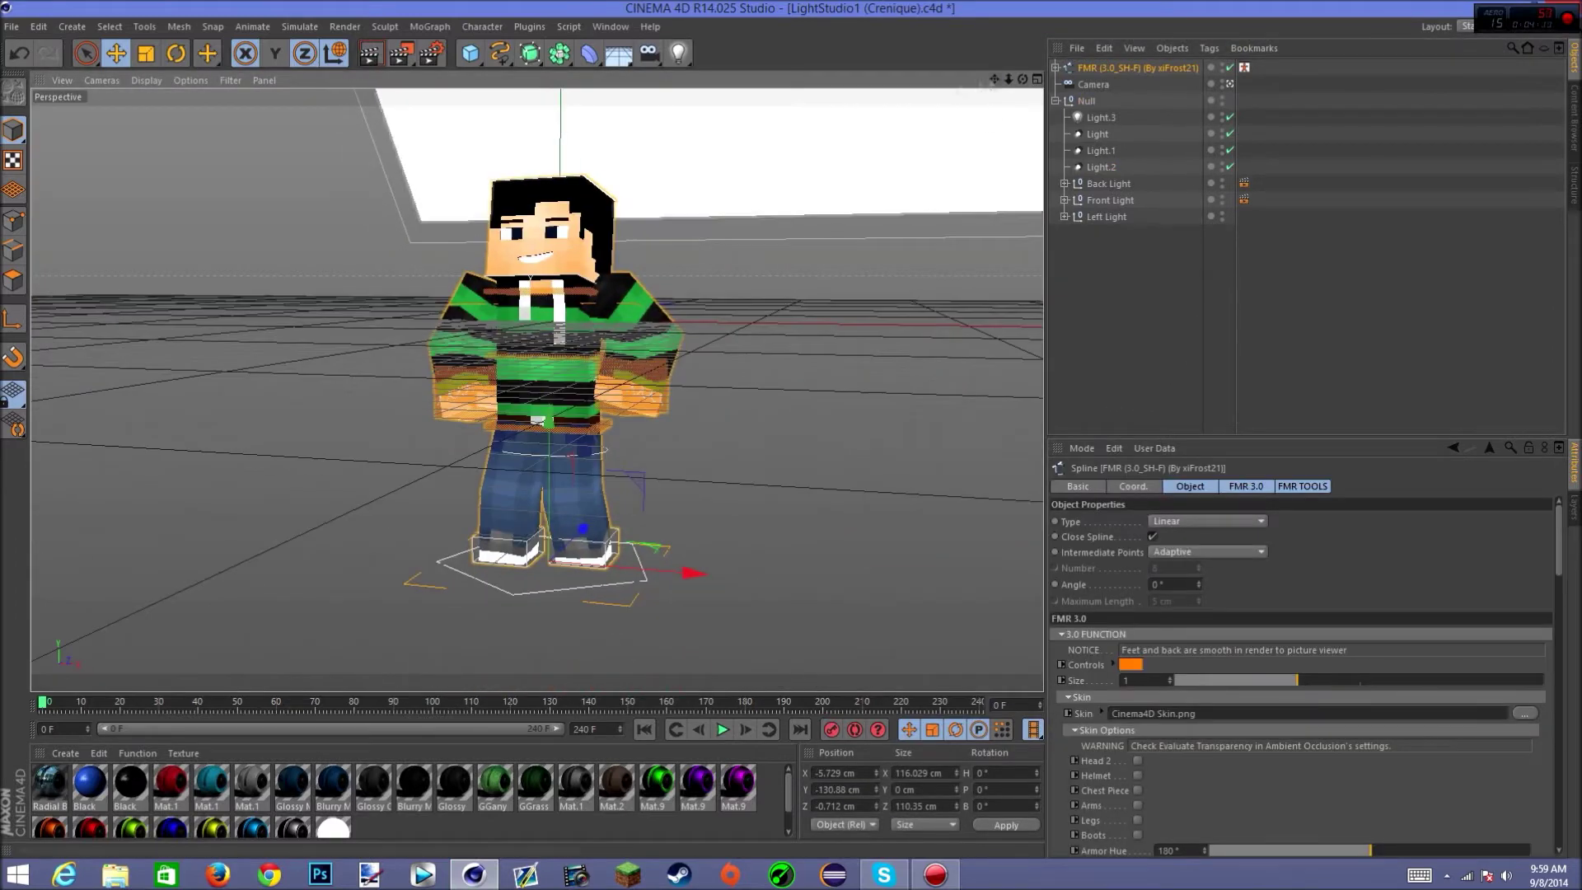
left_click(371, 55)
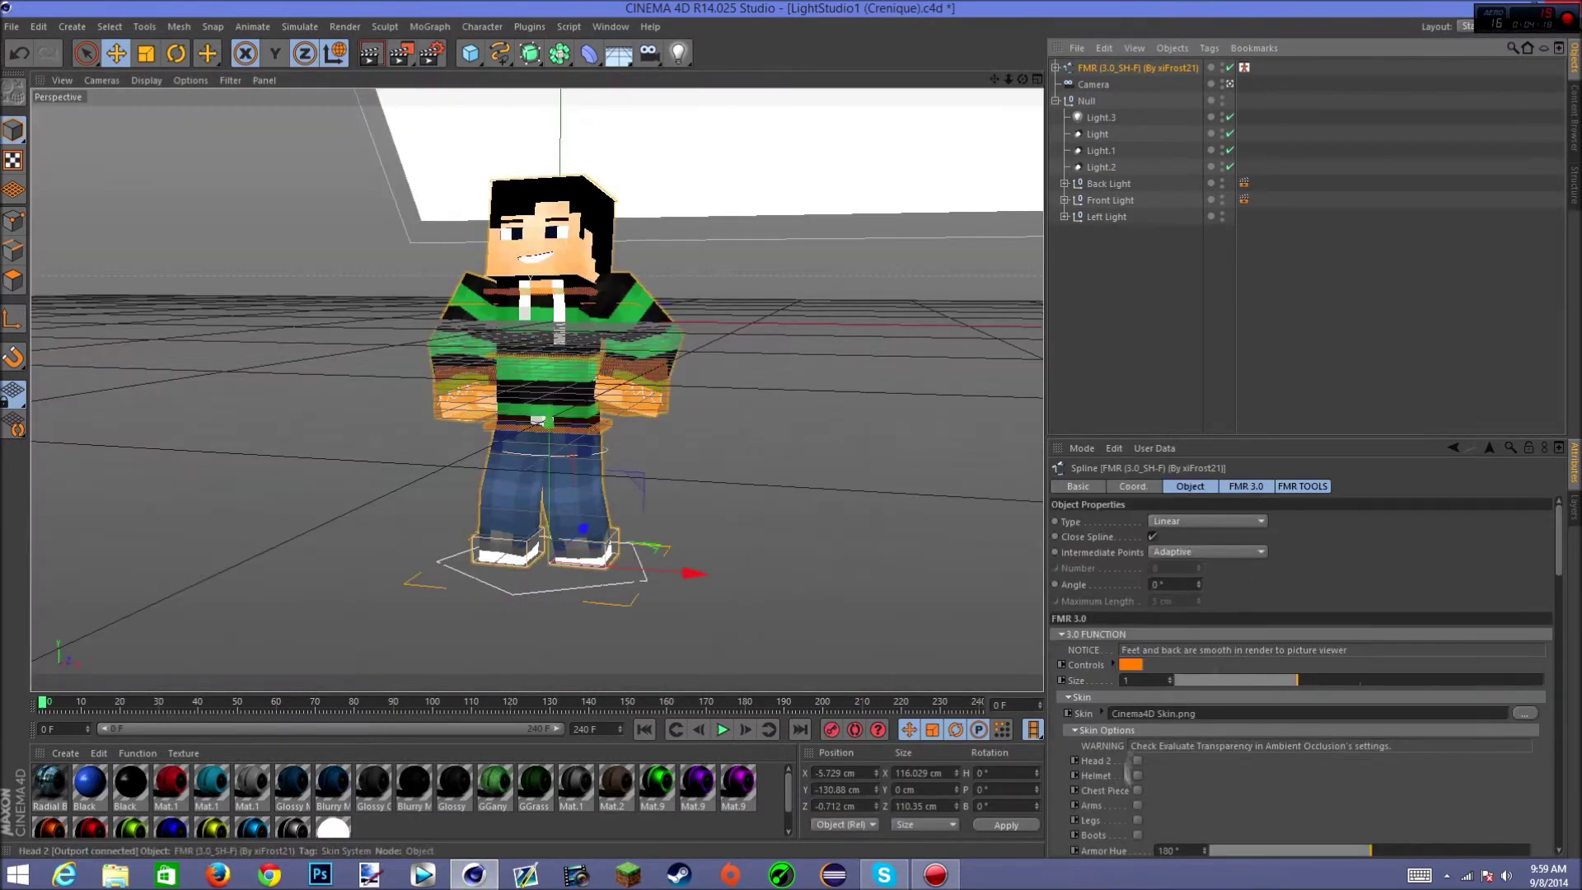
left_click(1137, 761)
left_click_drag(1023, 79, 989, 148)
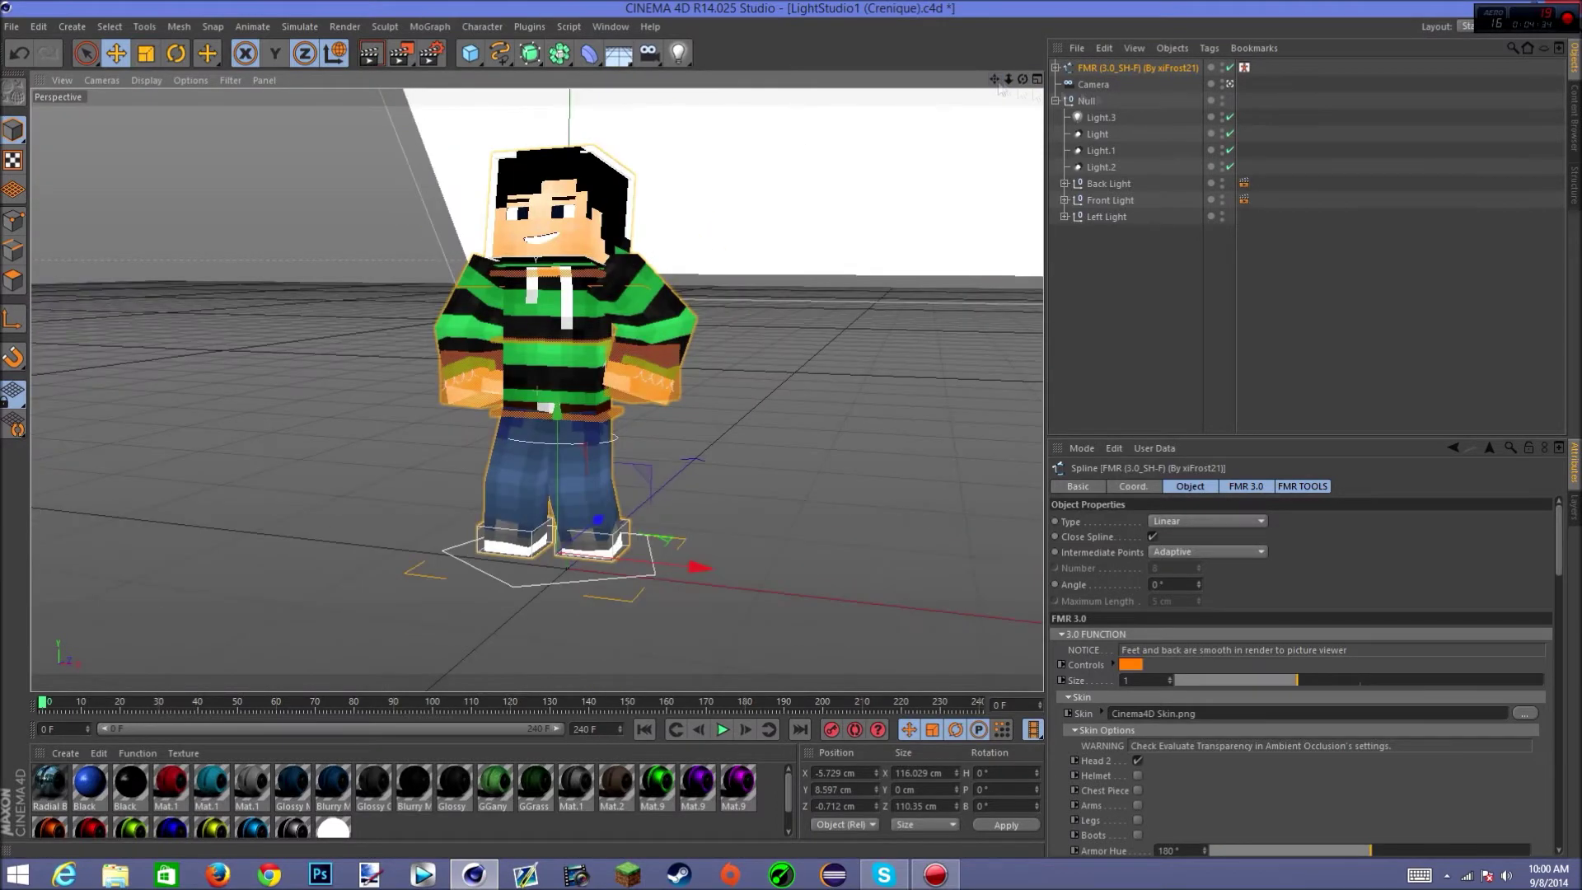
Delete the Null group that holds the studio lights
left_click(1085, 101)
key("Delete")
left_click_drag(678, 53, 715, 76)
right_click_drag(678, 428, 610, 528, "alt")
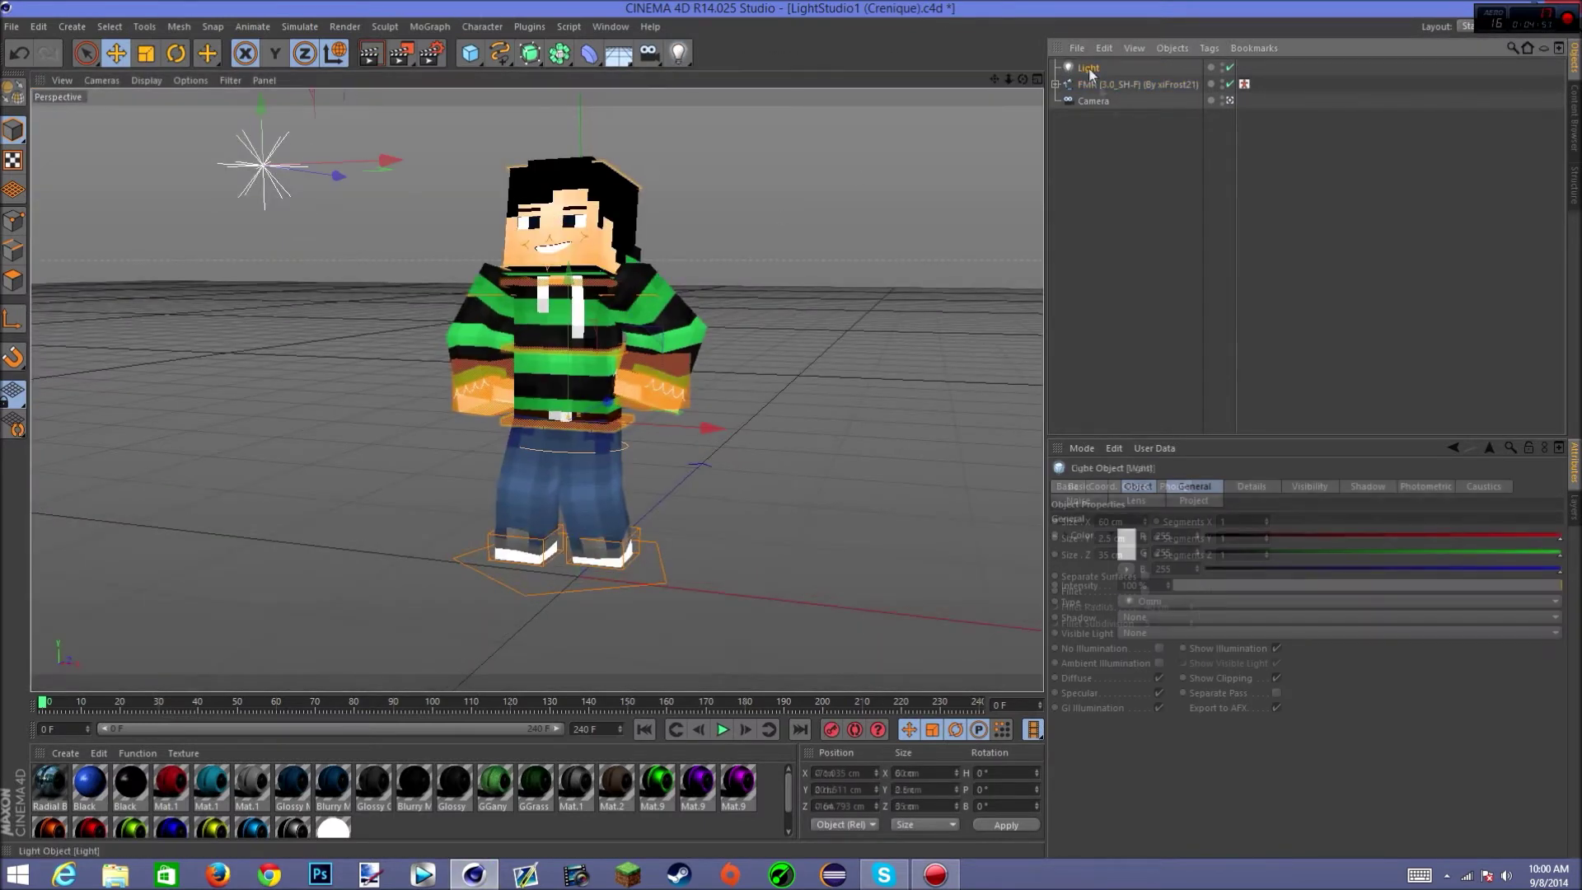
scroll(601, 500, "down", 2)
key("Delete")
Add an area light at about X -117, Y 172, Z -174 cm in front of the character and preview the render
left_click_drag(678, 53, 833, 106)
left_click_drag(583, 420, 584, 144)
left_click_drag(446, 284, 366, 313)
left_click(370, 58)
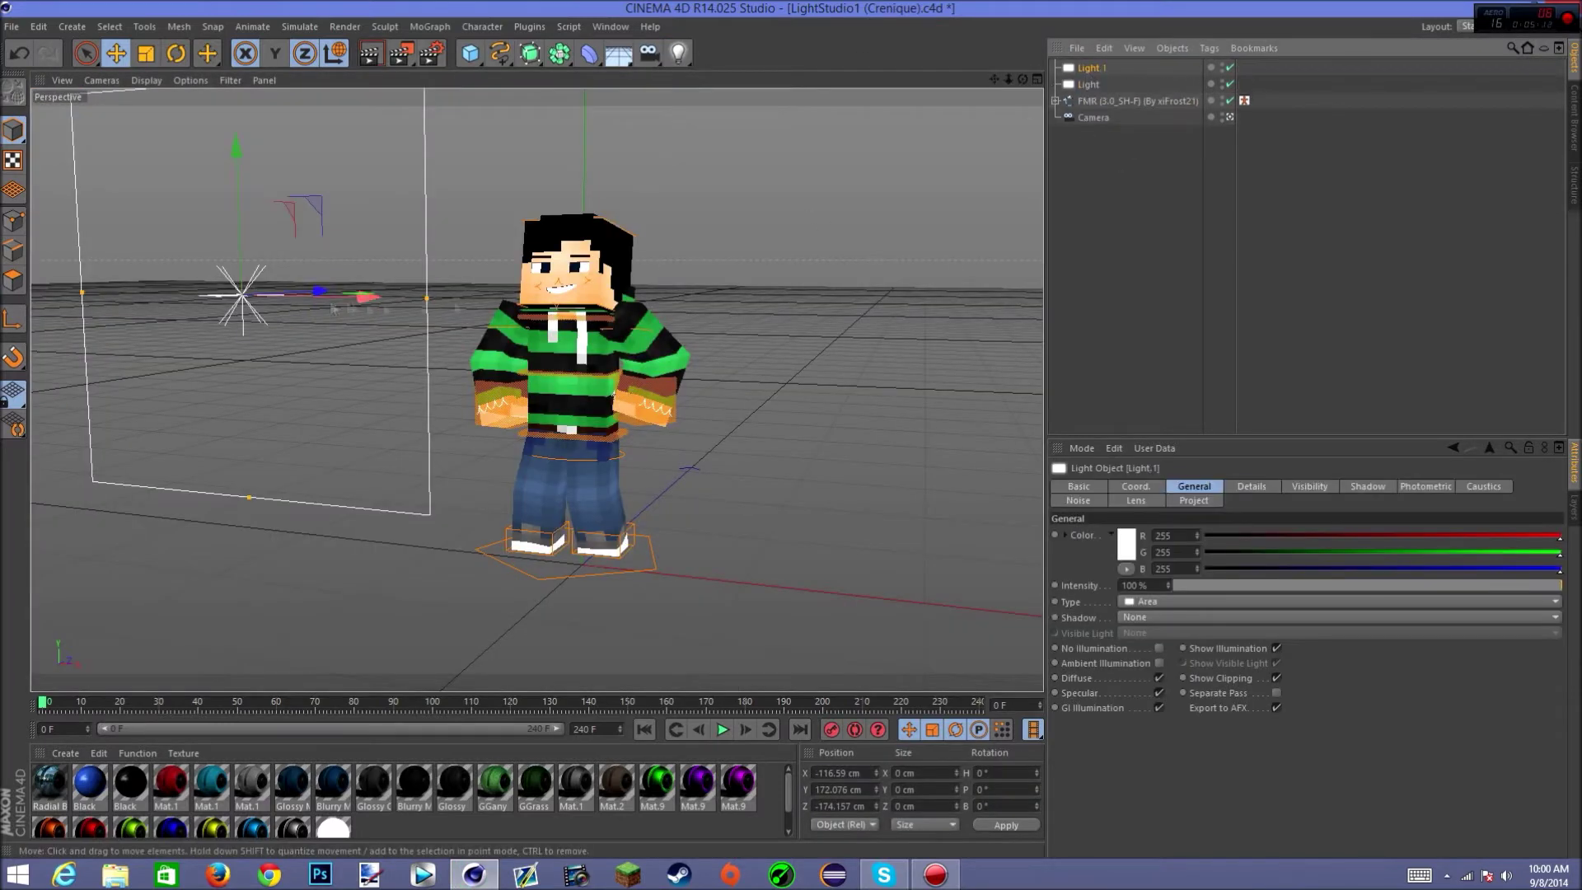
Place a duplicate of the area light at about X 84 cm on the character's other side and preview the render
left_click_drag(366, 298, 781, 315)
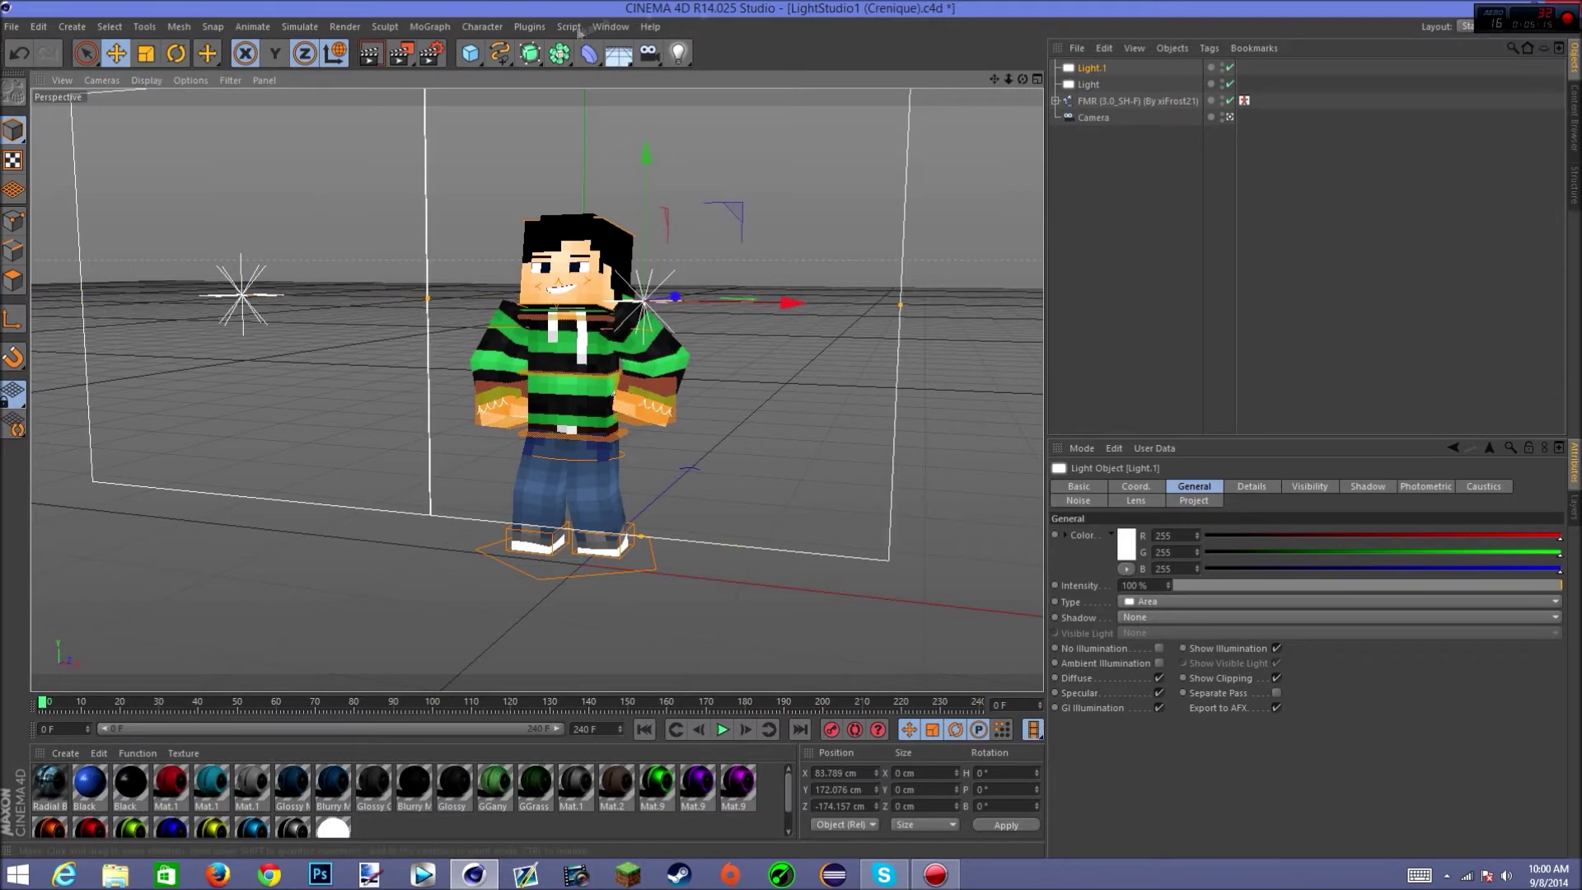
left_click(371, 54)
left_click(713, 457)
left_click_drag(1008, 79, 915, 4)
Render the scene to the Picture Viewer, overwriting Pose 1.png, and close the project
key("shift+r")
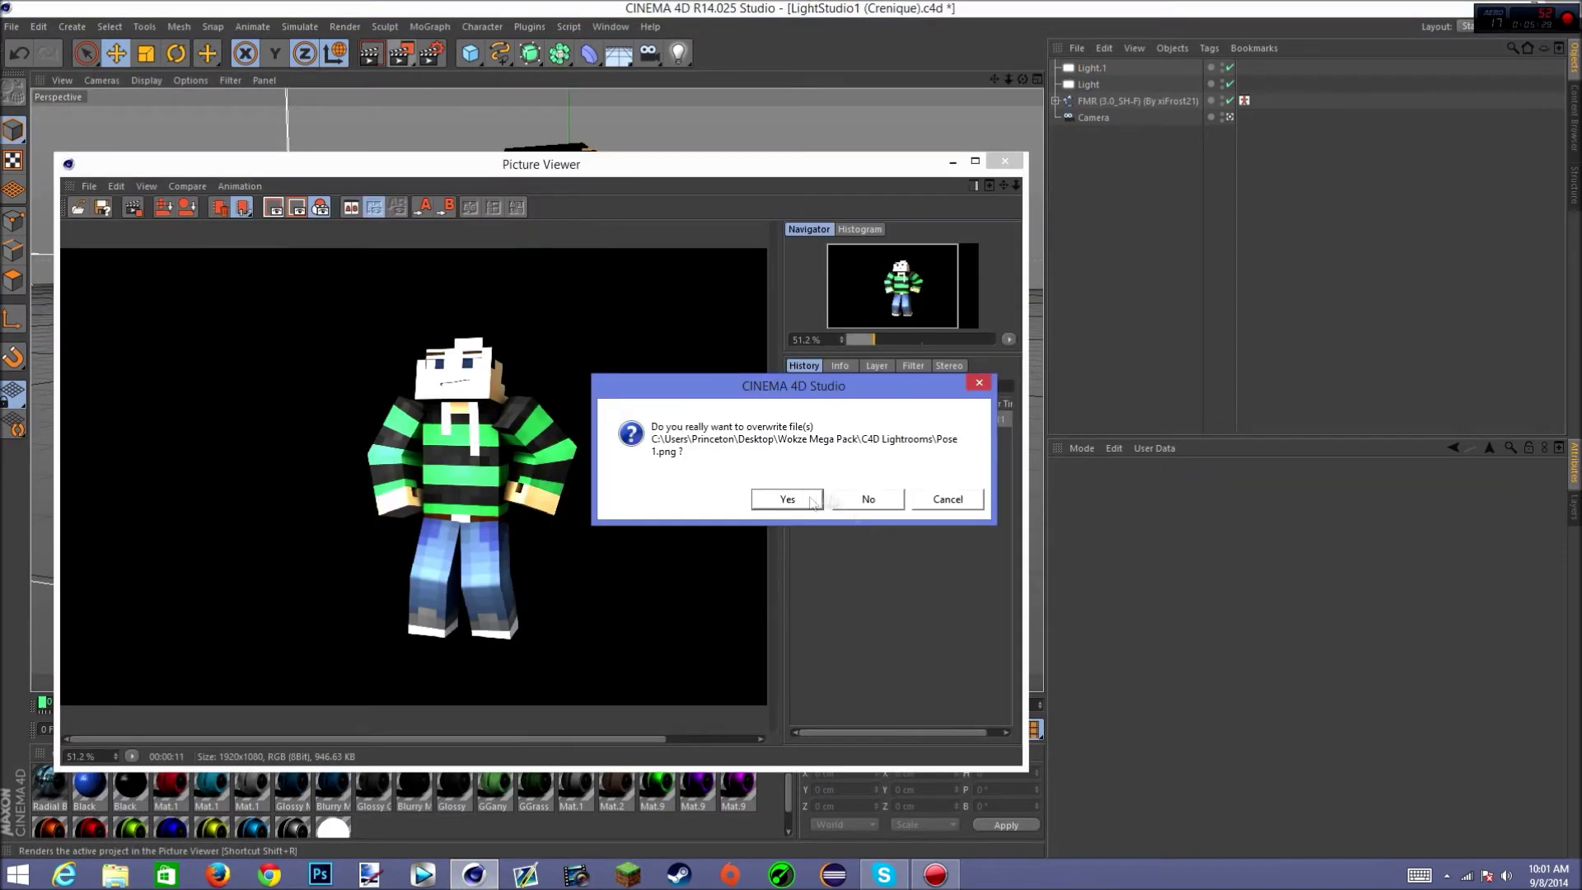
left_click(787, 498)
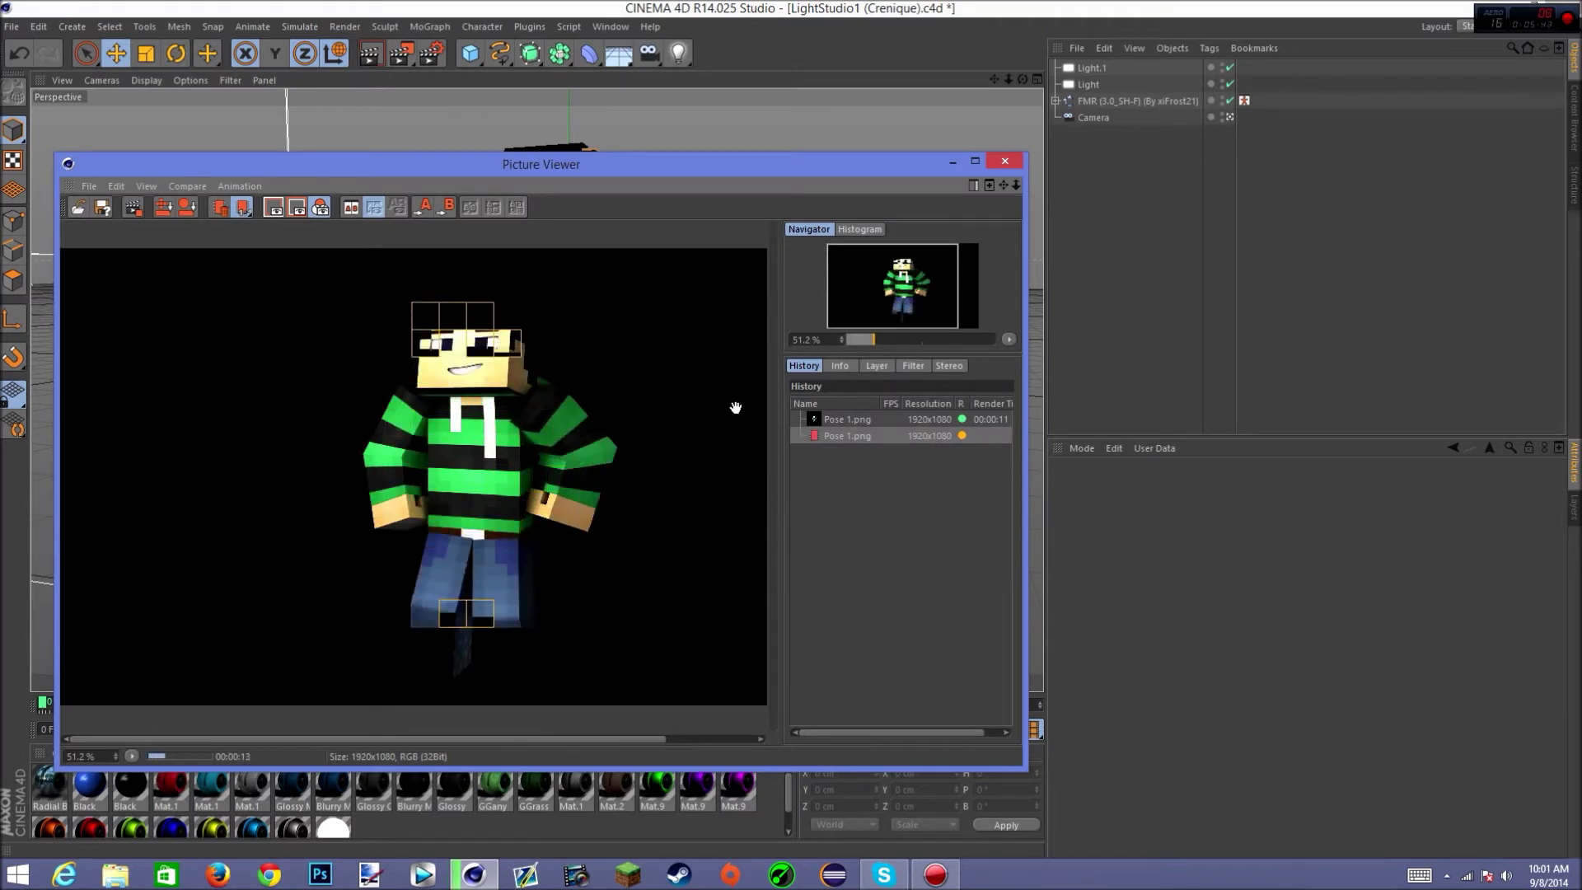
left_click(1004, 161)
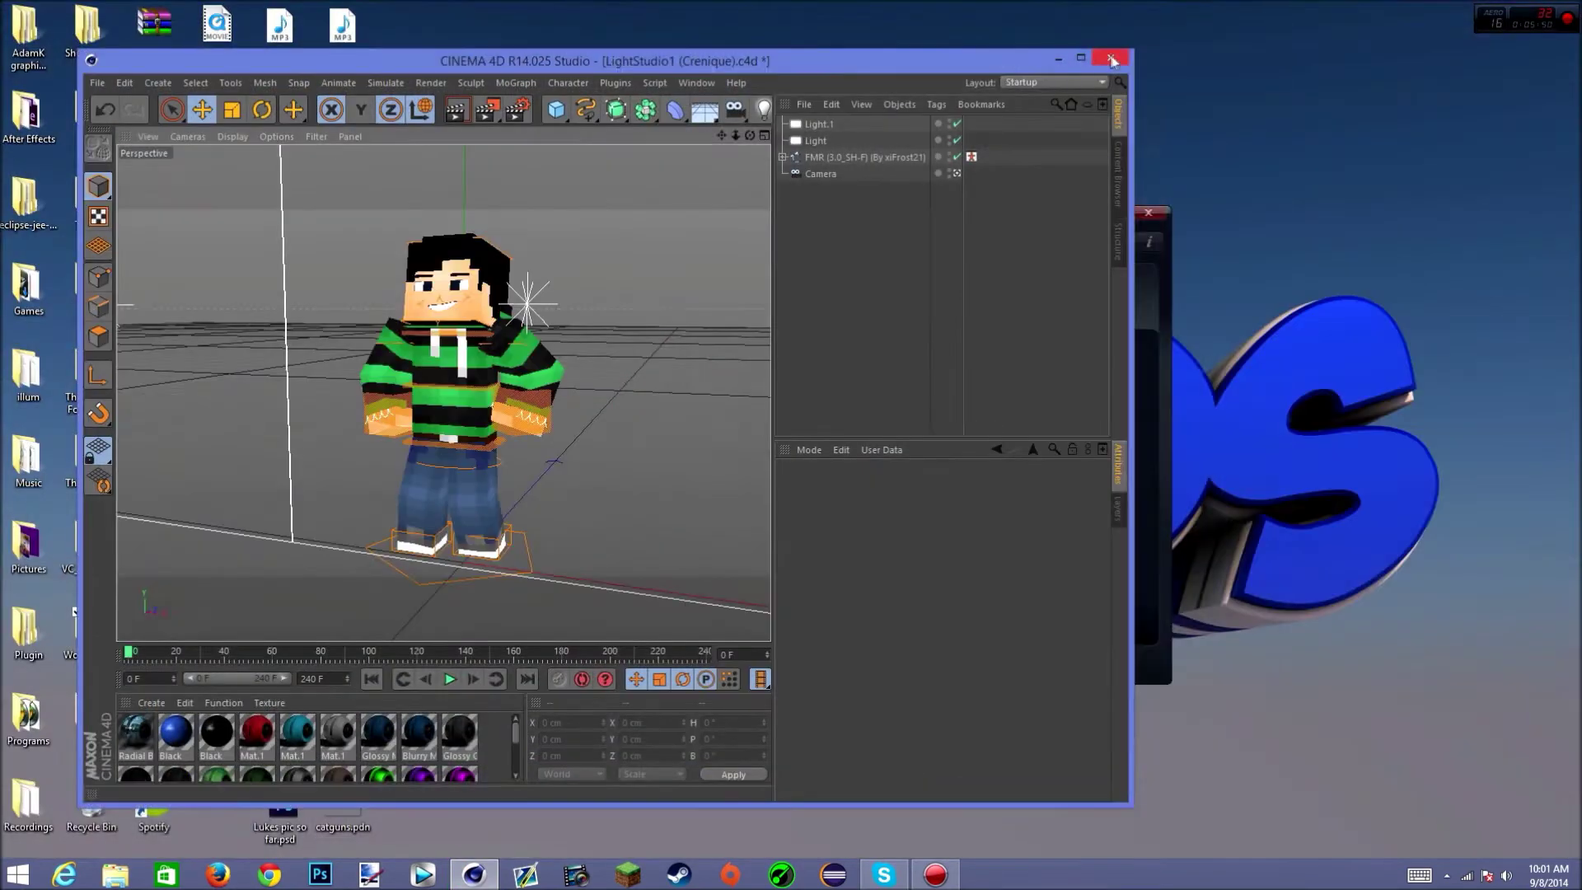
left_click(809, 495)
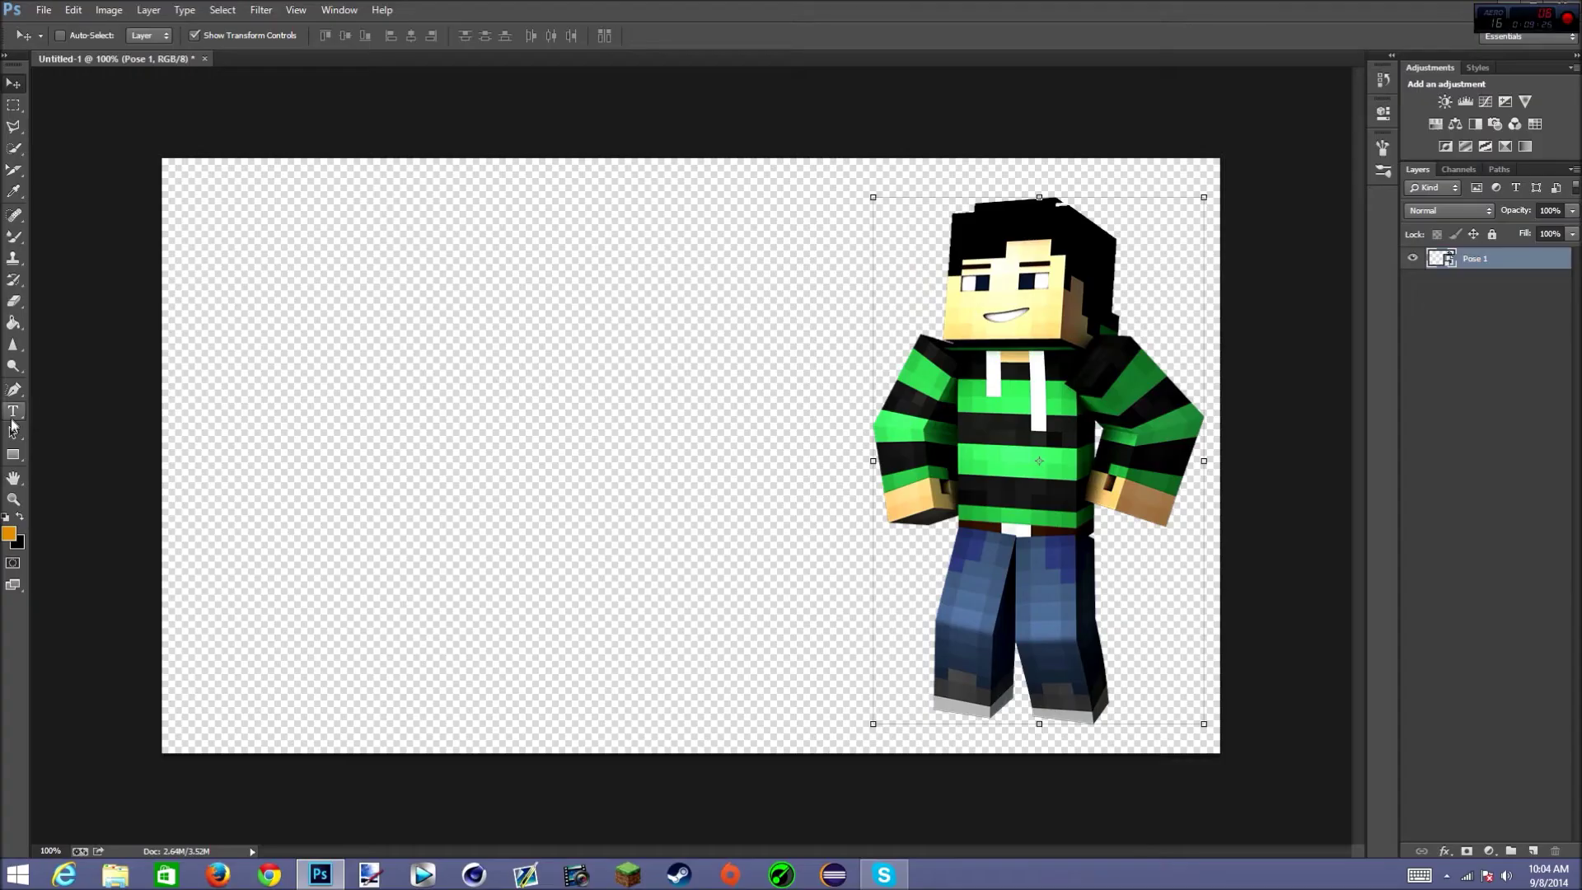
In Photoshop, add the text "THANKS FOR WATCHING!" on the empty area beside the character
key("t")
left_click(268, 301)
type("THANKS FOR W")
Select the whole text line and try out different fonts for it
left_click(175, 36)
scroll(248, 412, "down", 15)
scroll(272, 429, "down", 4)
left_click(237, 486)
left_click_drag(738, 276, 266, 280)
left_click(175, 36)
scroll(286, 577, "down", 20)
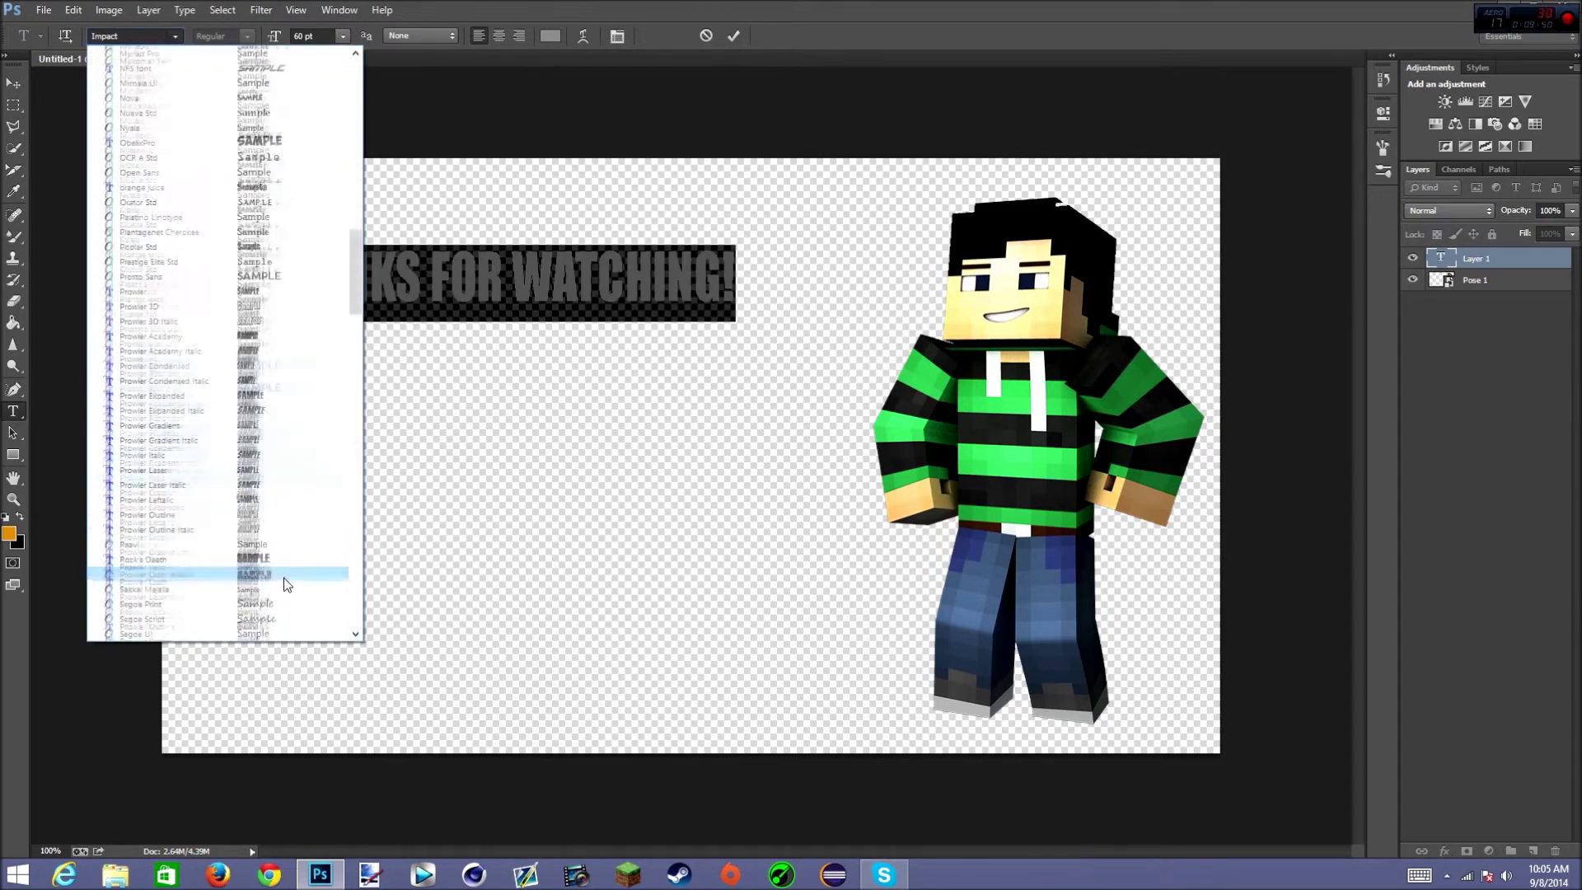
left_click(282, 531)
Try another font on the text and move the text slightly up and to the left
left_click(175, 36)
scroll(238, 198, "down", 5)
left_click(247, 216)
left_click_drag(766, 413, 748, 381)
Try further fonts on the text, including Hero
left_click(175, 36)
scroll(305, 495, "up", 10)
left_click(329, 191)
left_click(175, 35)
scroll(247, 412, "up", 15)
left_click(165, 232)
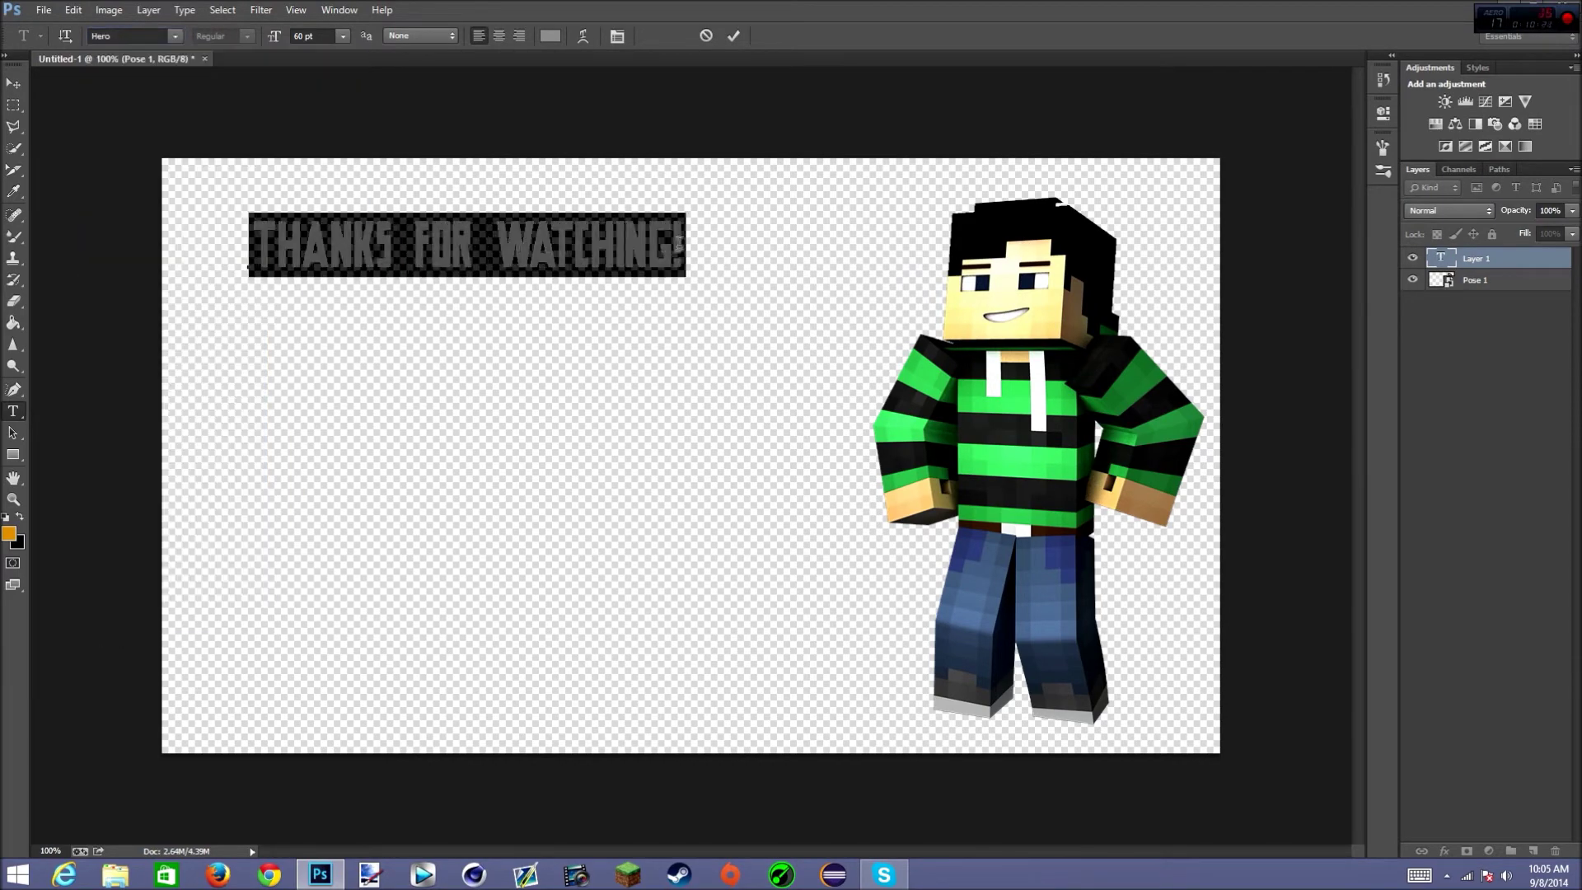
Set the font of the "THANKS FOR WATCHING!" text to Chunq
left_click(174, 36)
scroll(177, 288, "up", 10)
left_click(173, 336)
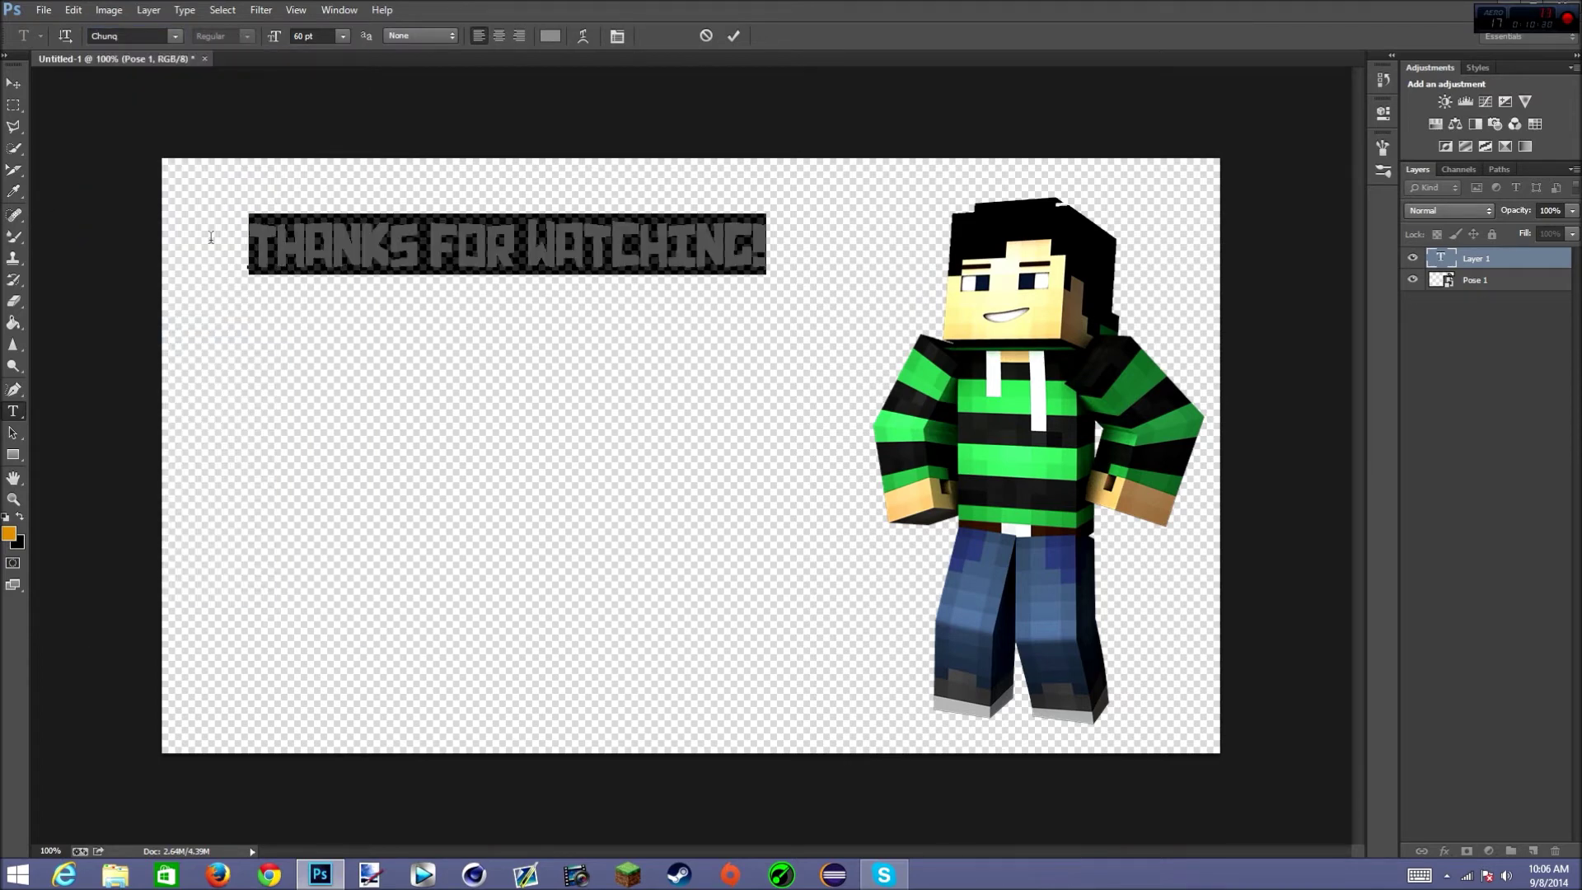
Add a black outside stroke to the text layer in its layer style
right_click(1531, 260)
left_click(1410, 171)
left_click(1093, 307)
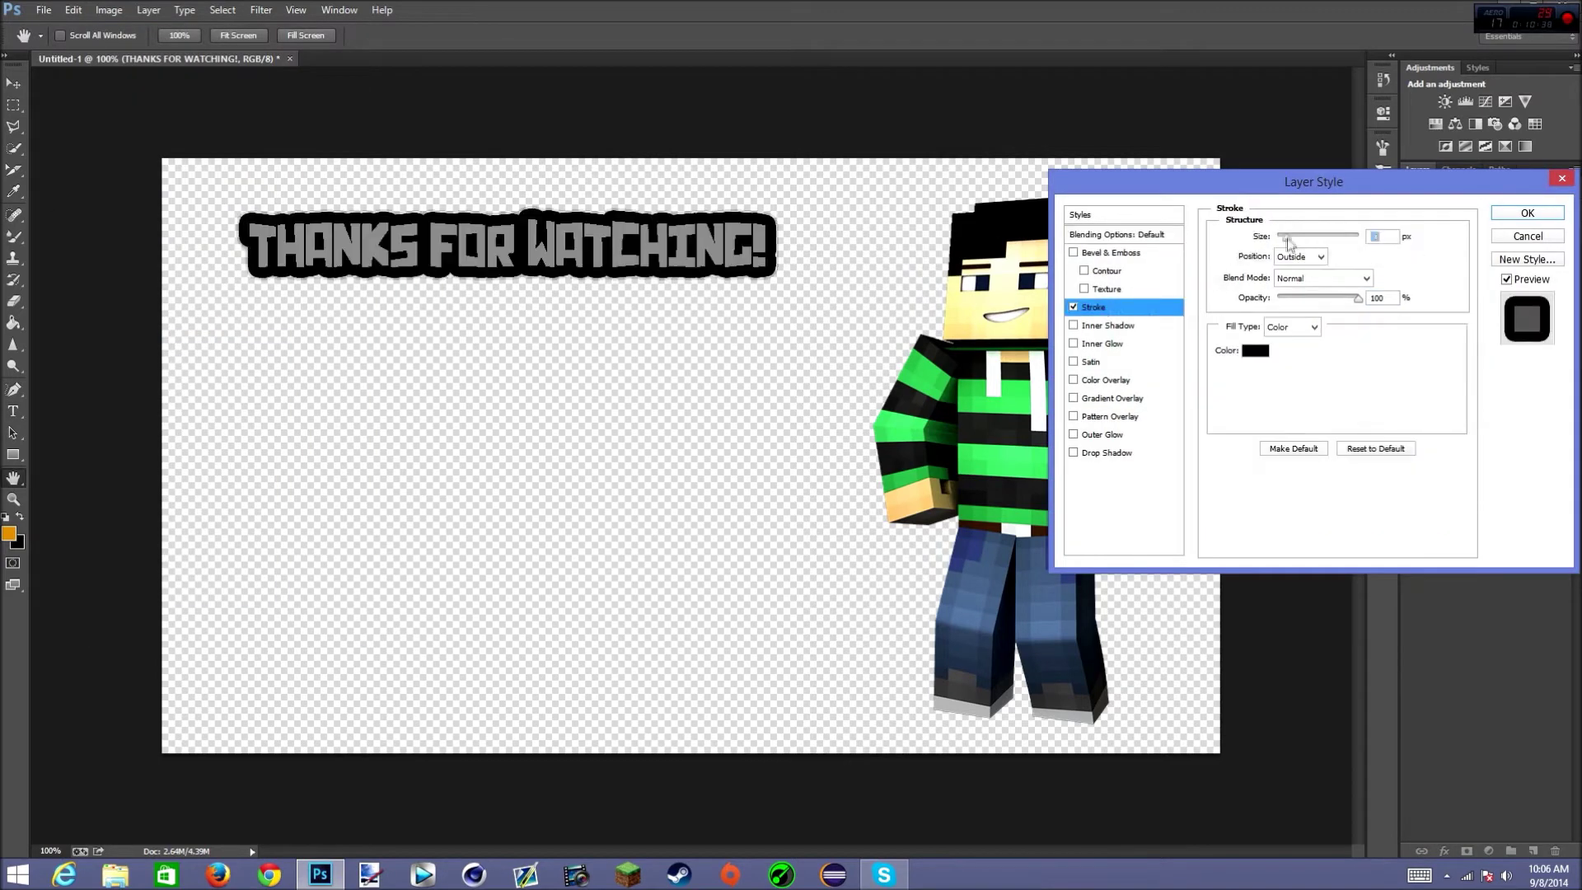
Give the text layer an inner shadow at 35% opacity together with a red color overlay and a drop shadow
left_click(1107, 325)
left_click_drag(1337, 258, 1308, 263)
left_click(1074, 380)
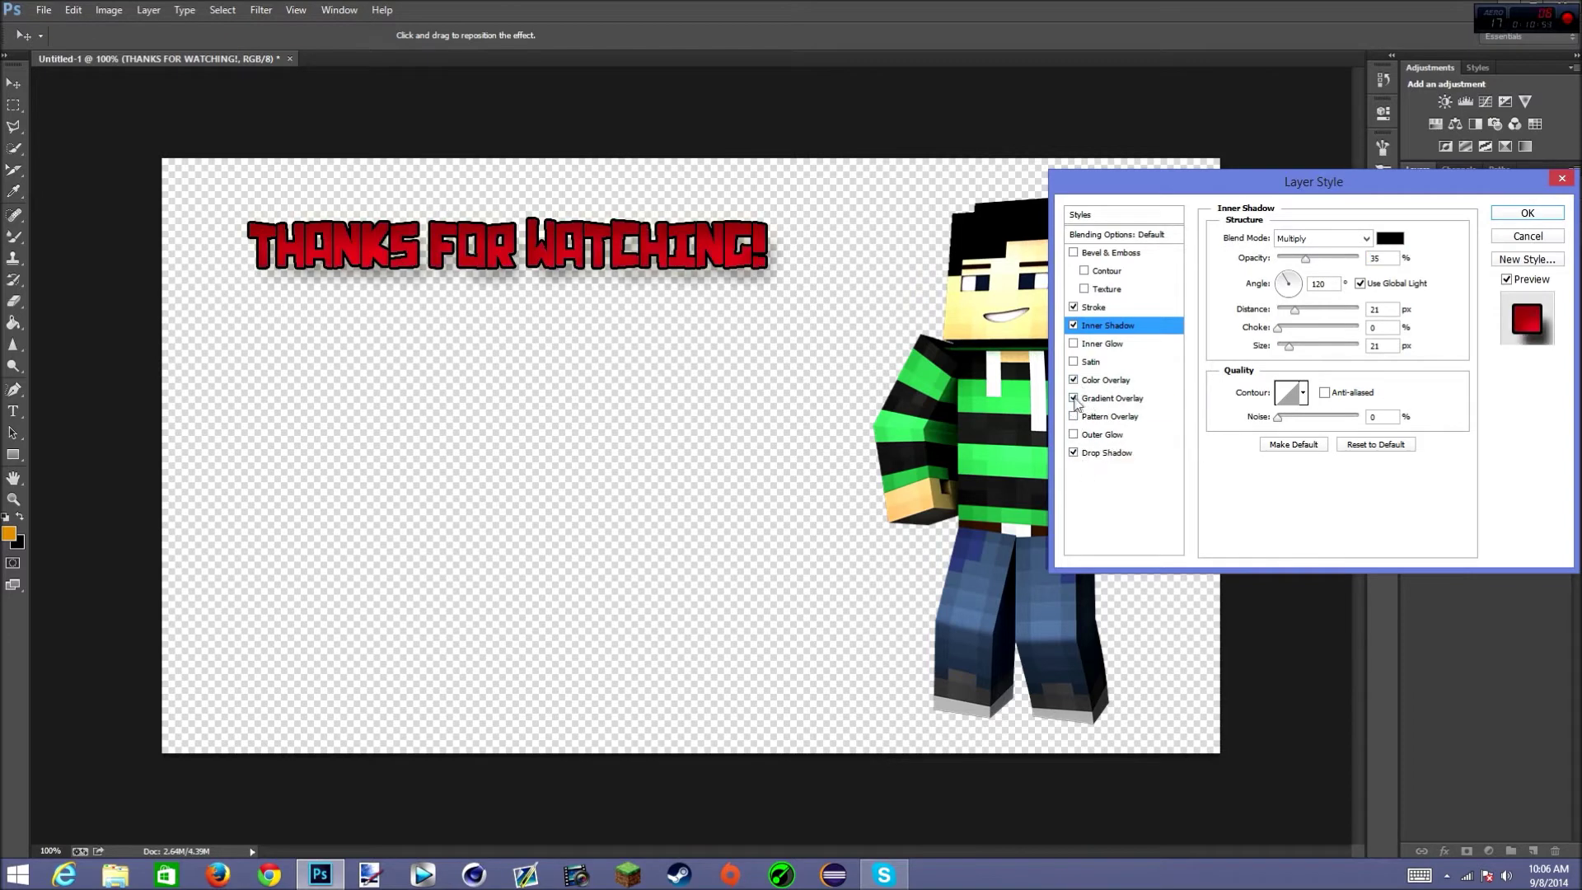
left_click(1517, 221)
Scale the THANKS FOR WATCHING! text up proportionally to about 133% and position it beside the character's head
left_click_drag(764, 216, 935, 194, "shift")
left_click_drag(840, 211, 791, 206)
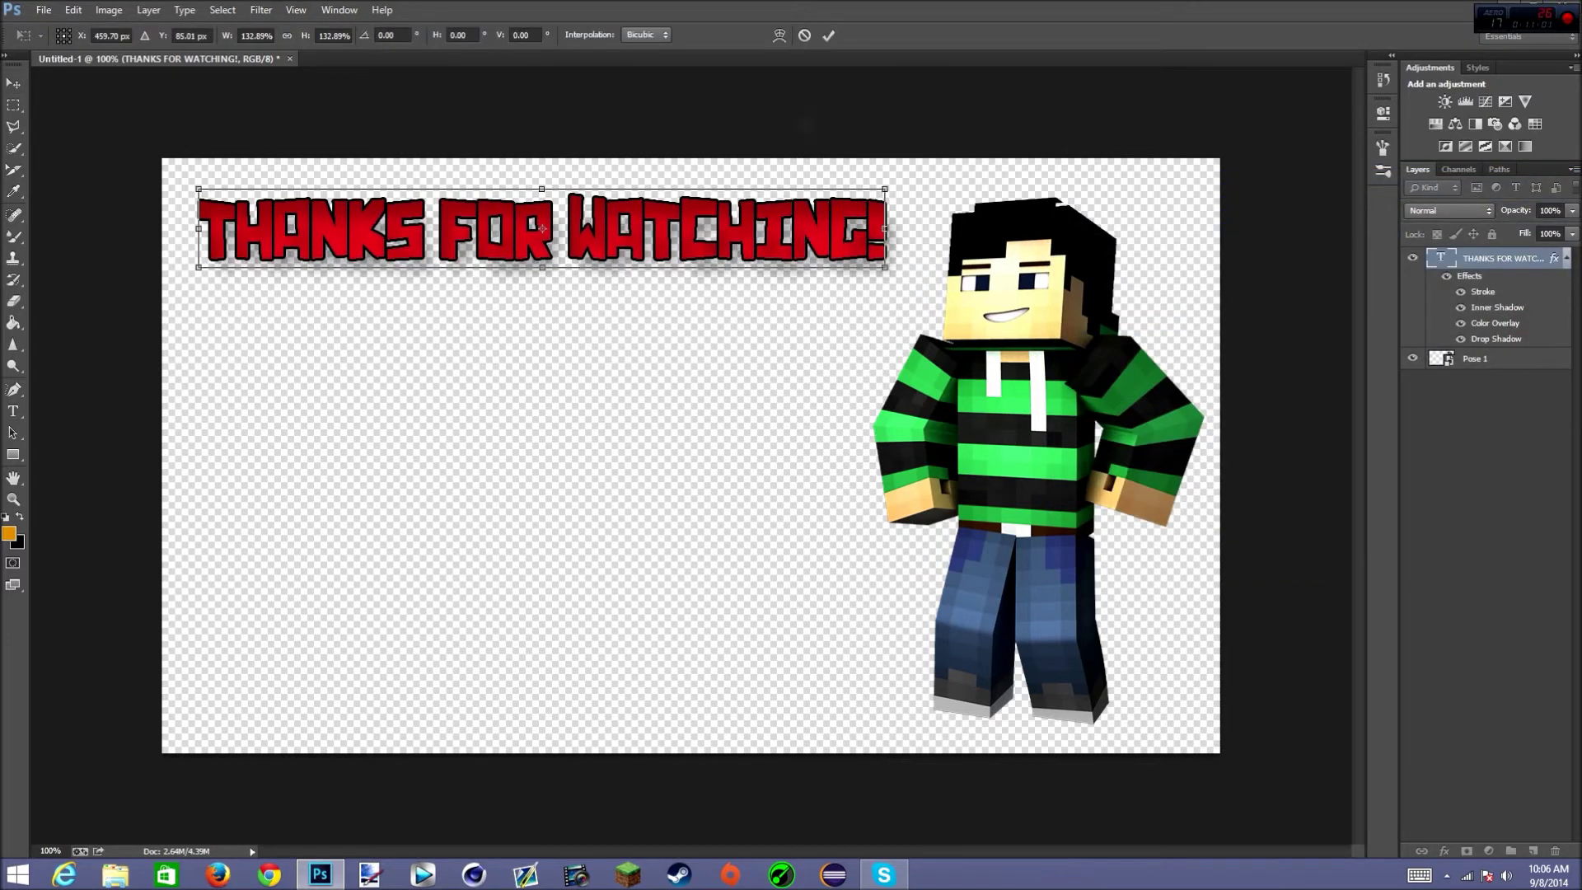
left_click_drag(890, 206, 897, 201, "shift")
left_click(828, 35)
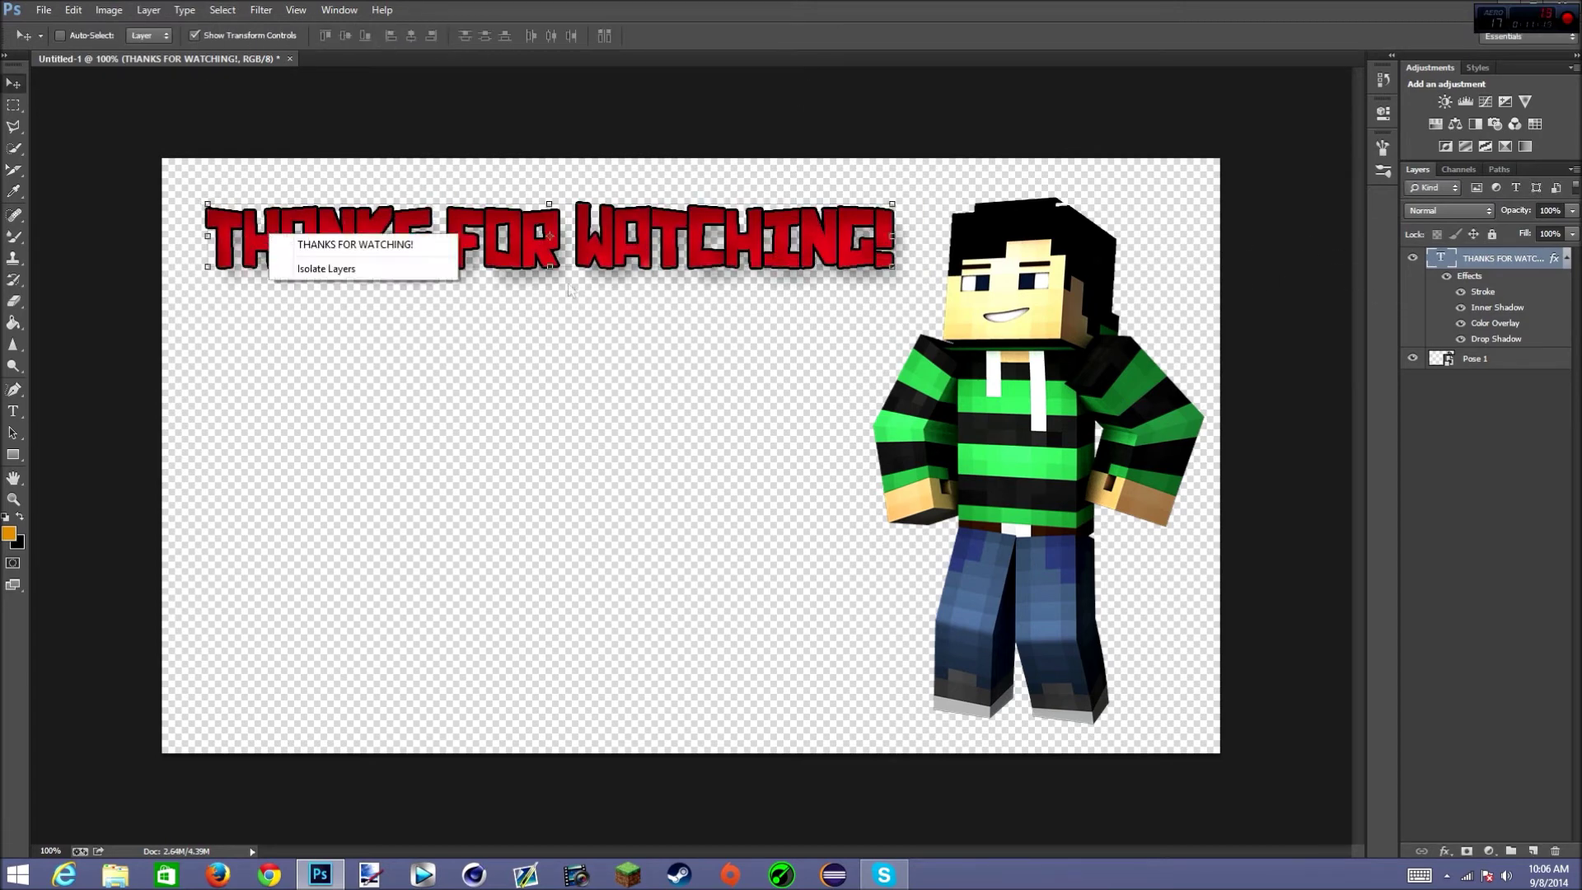
Open Warp Text for the THANKS FOR WATCHING! layer and try the Arc, Flag and Rise styles
right_click(1481, 261)
left_click(1402, 611)
left_click(797, 253)
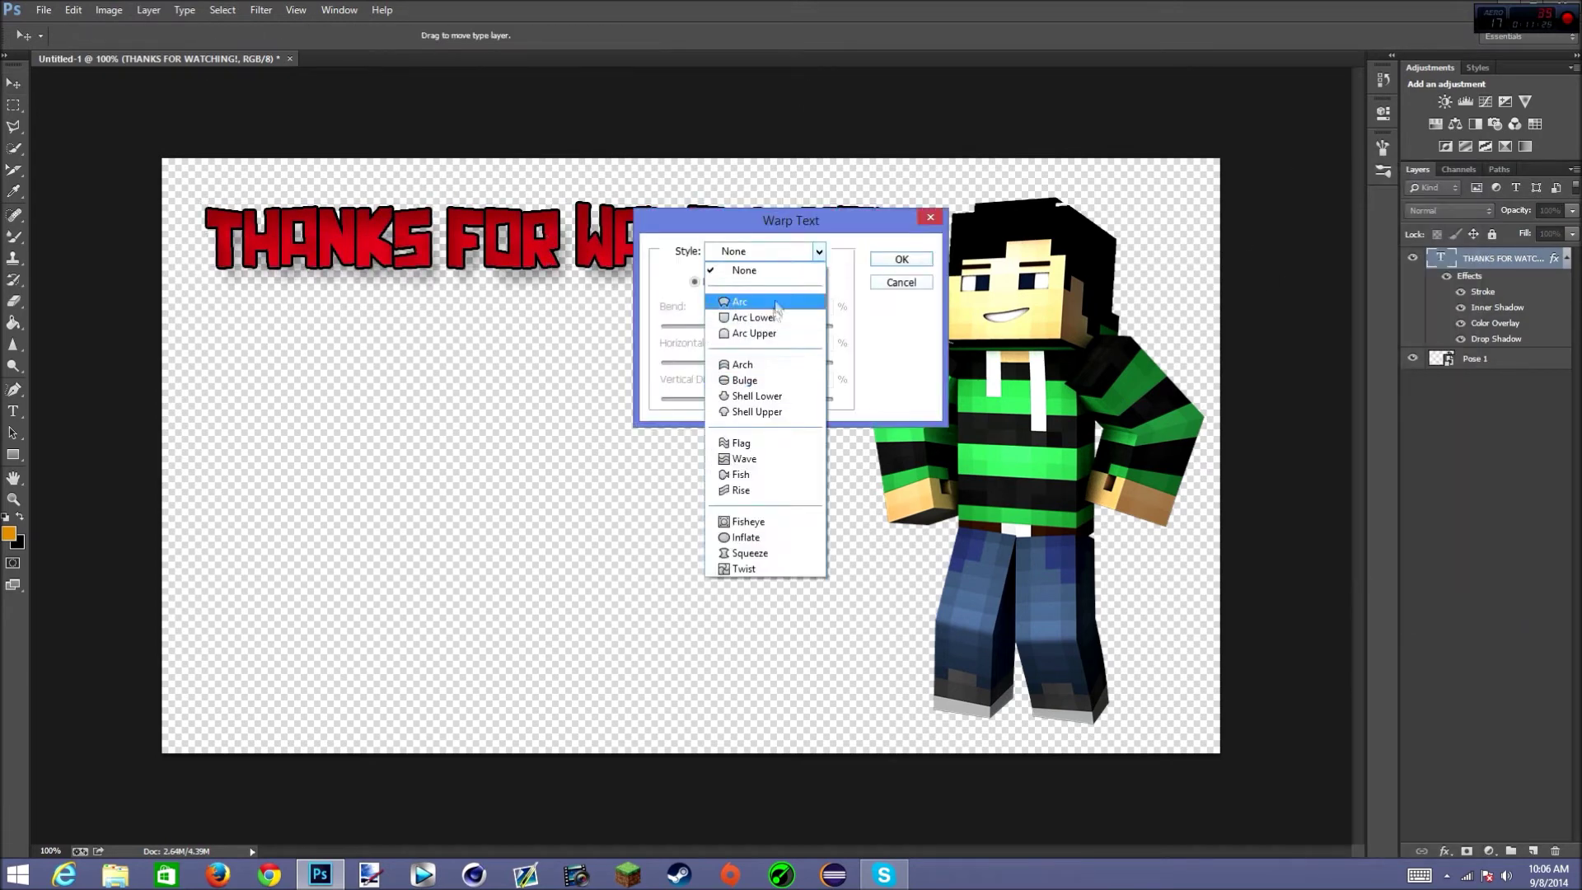
left_click(778, 304)
left_click_drag(783, 220, 1099, 206)
left_click(1068, 237)
left_click(1059, 430)
scroll(1075, 237, "down", 4)
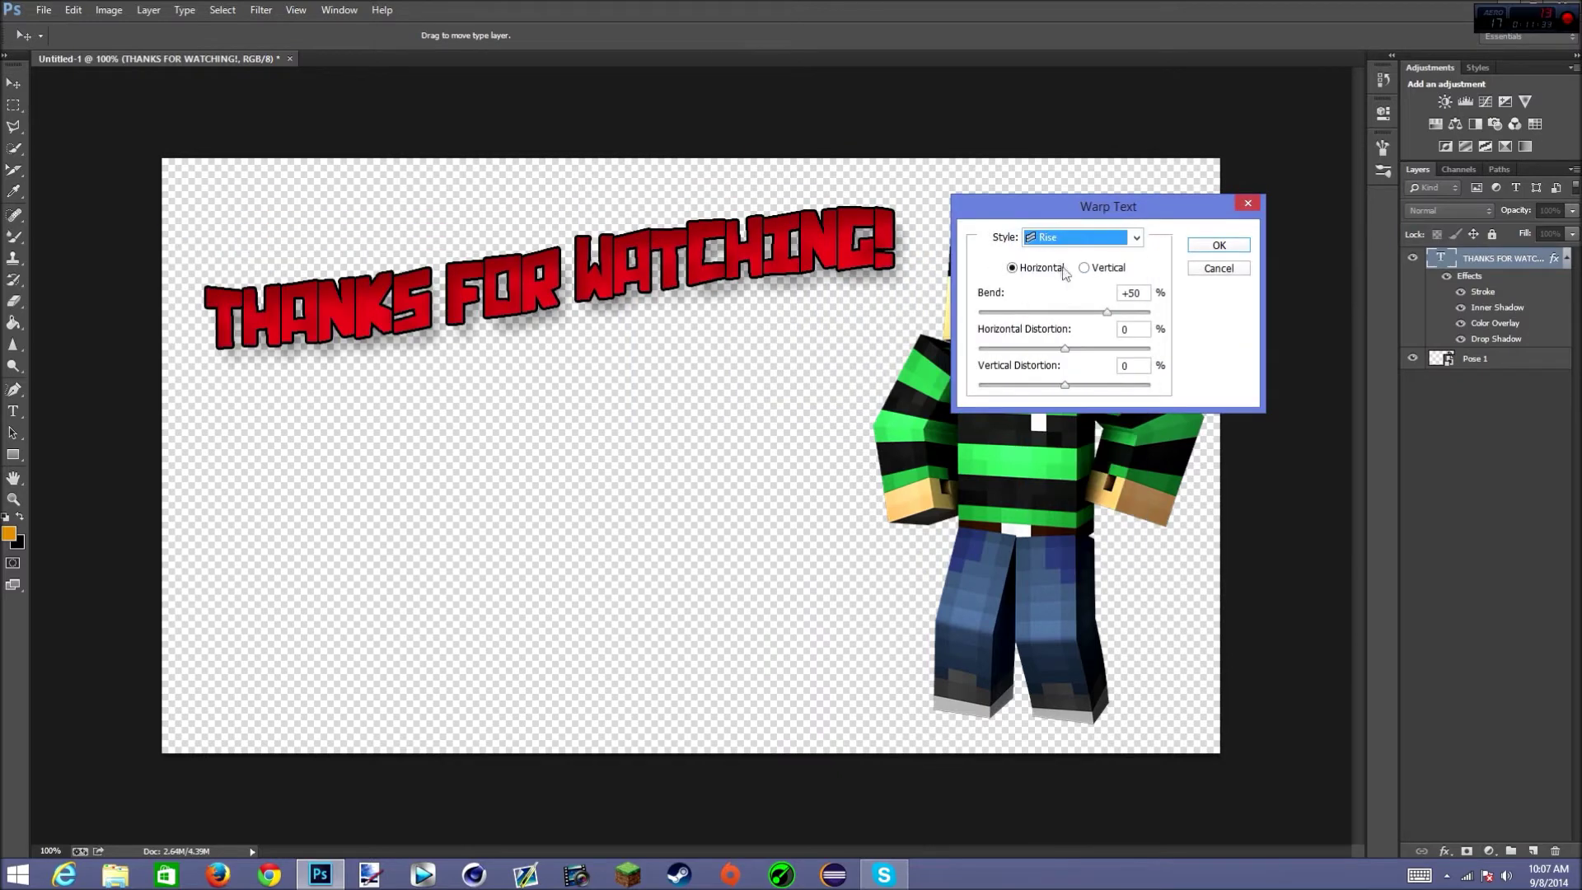
Try the Bulge, Arch, Flag, Wave and Twist warp styles on the text
left_click(1072, 238)
left_click(1058, 368)
left_click(1042, 240)
left_click(1059, 351)
left_click(1055, 238)
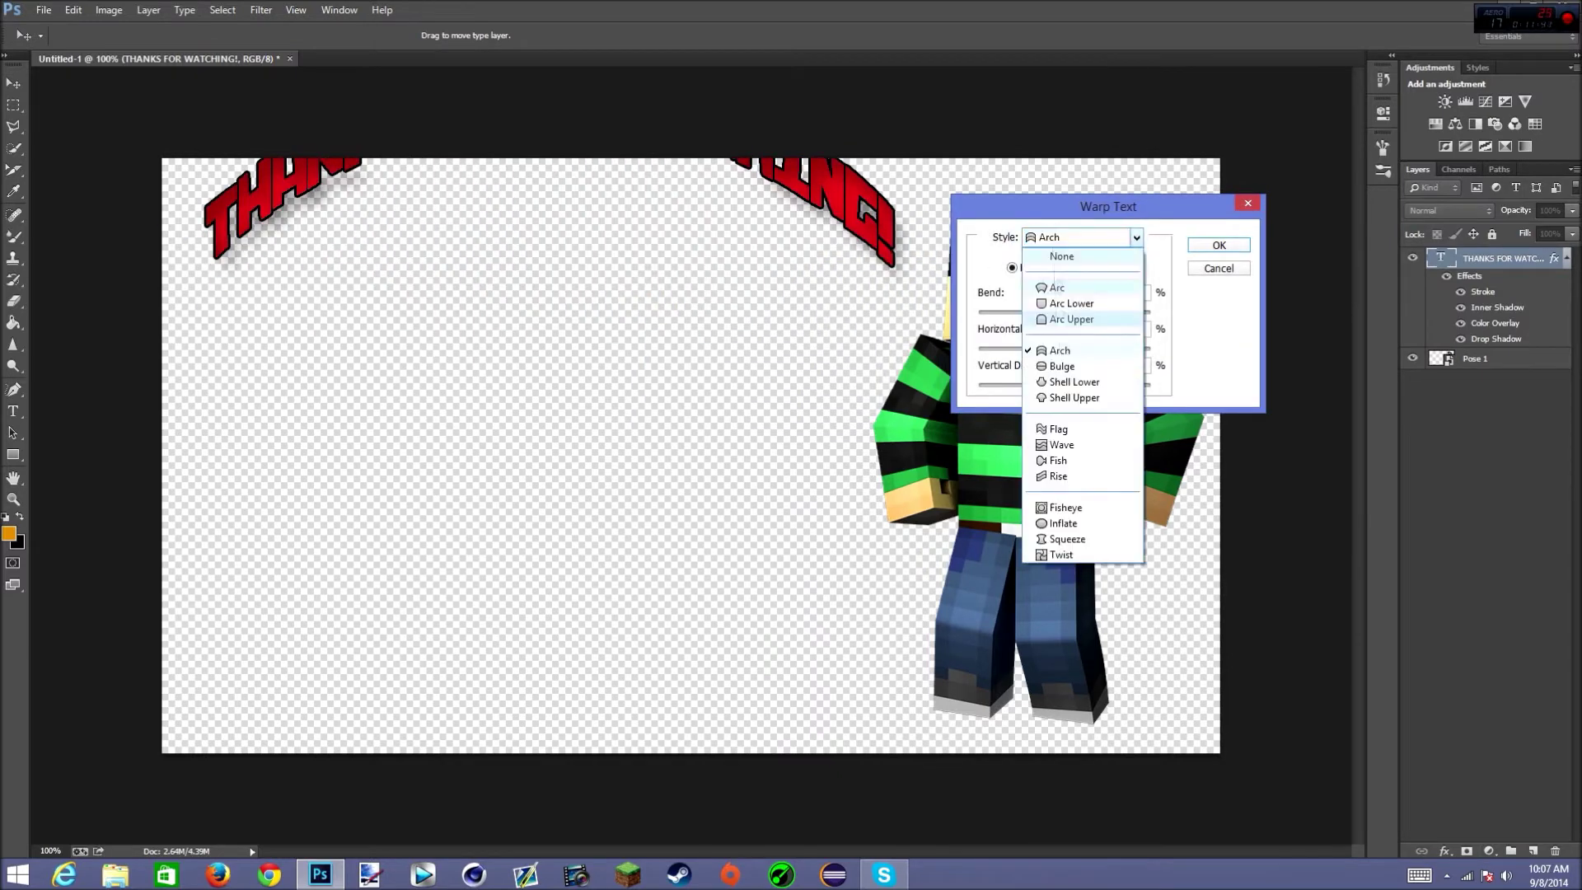
left_click(1058, 428)
left_click(1055, 237)
left_click(1059, 444)
left_click(1055, 238)
key("Down")
key("Down")
key("Down")
key("Down")
key("Down")
key("Down")
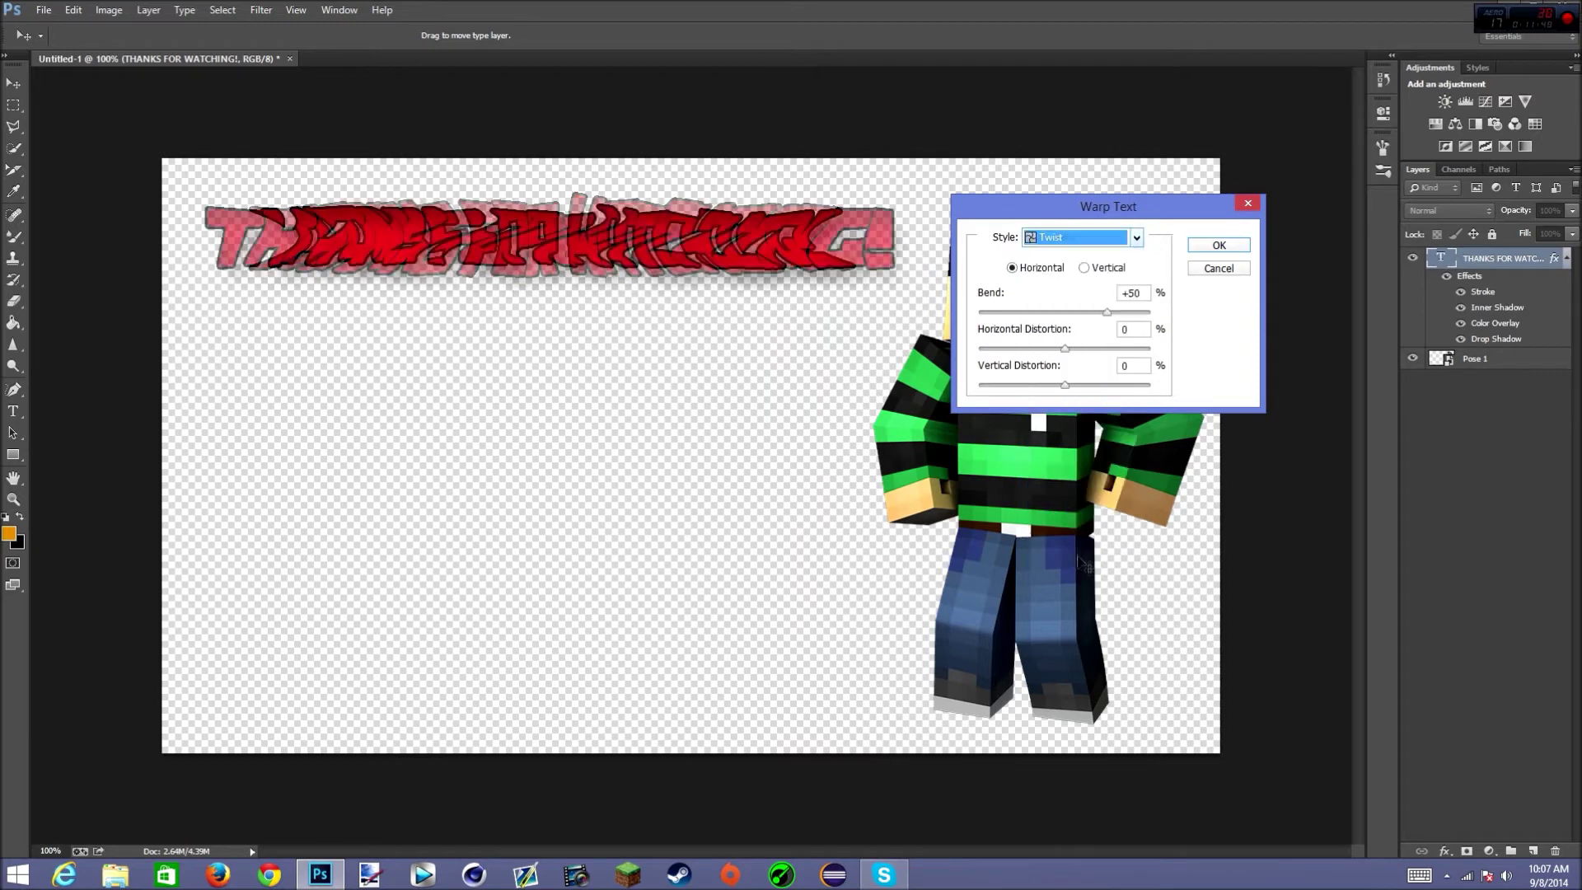
Warp the text with the horizontal Wave style, setting the bend to about -11% and horizontal distortion to +8%
left_click(1070, 445)
left_click(1084, 268)
left_click(1040, 268)
left_click_drag(1109, 314, 1062, 385)
key("Down")
key("Down")
key("Down")
key("Up")
key("Up")
key("Up")
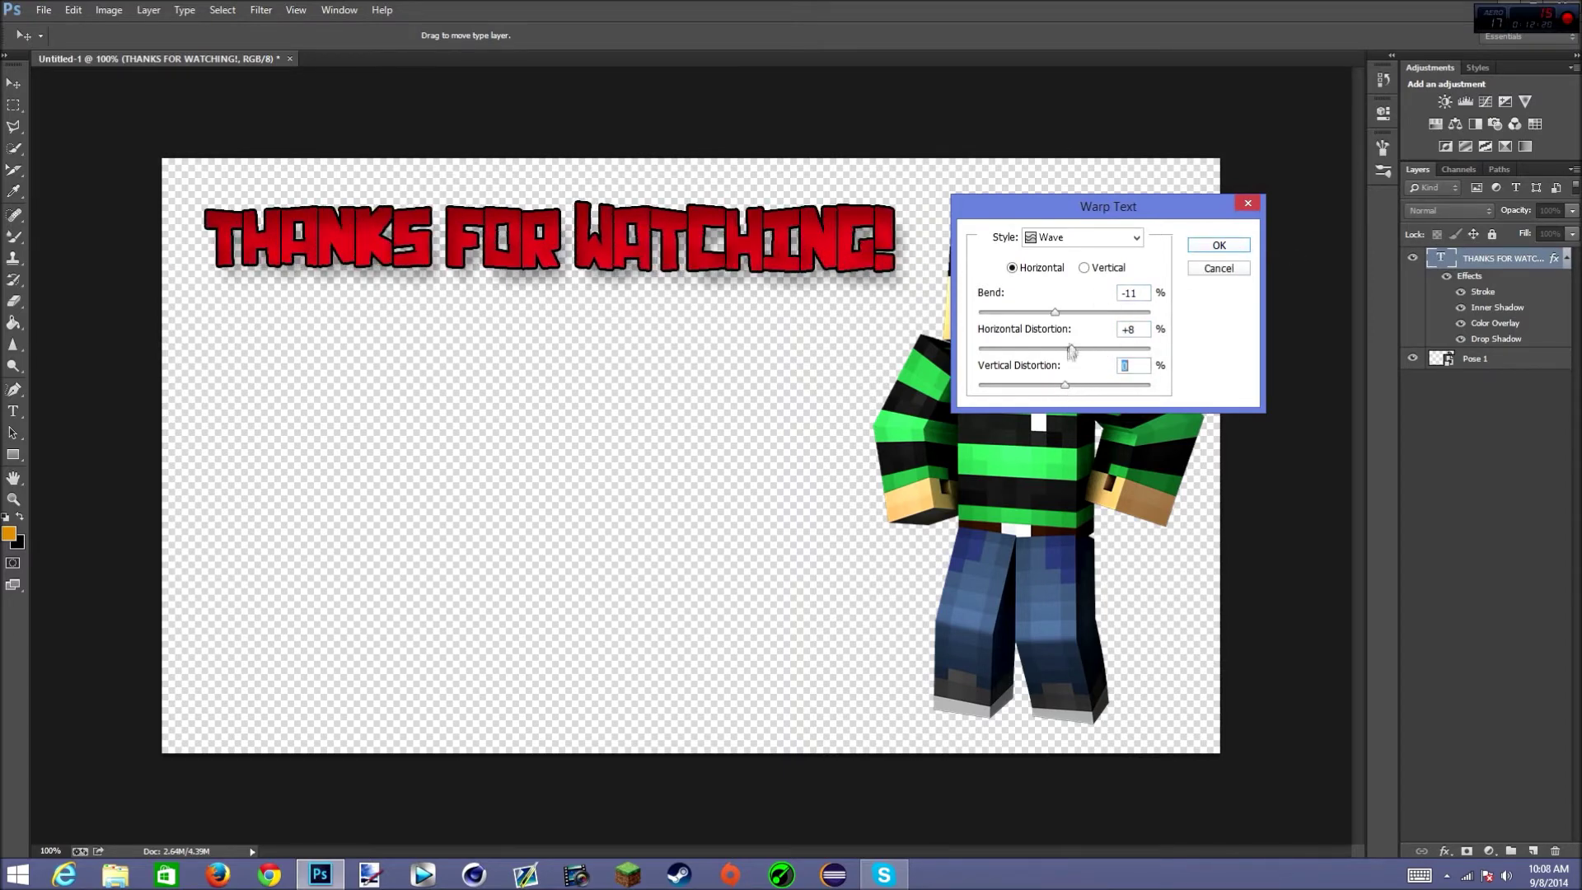
left_click(1044, 312)
Compare the Arc and Bulge warp styles and finish the text warp with a gentle S-shaped curve
left_click(1096, 237)
left_click(1064, 288)
left_click(1082, 237)
left_click(1070, 366)
left_click(1082, 238)
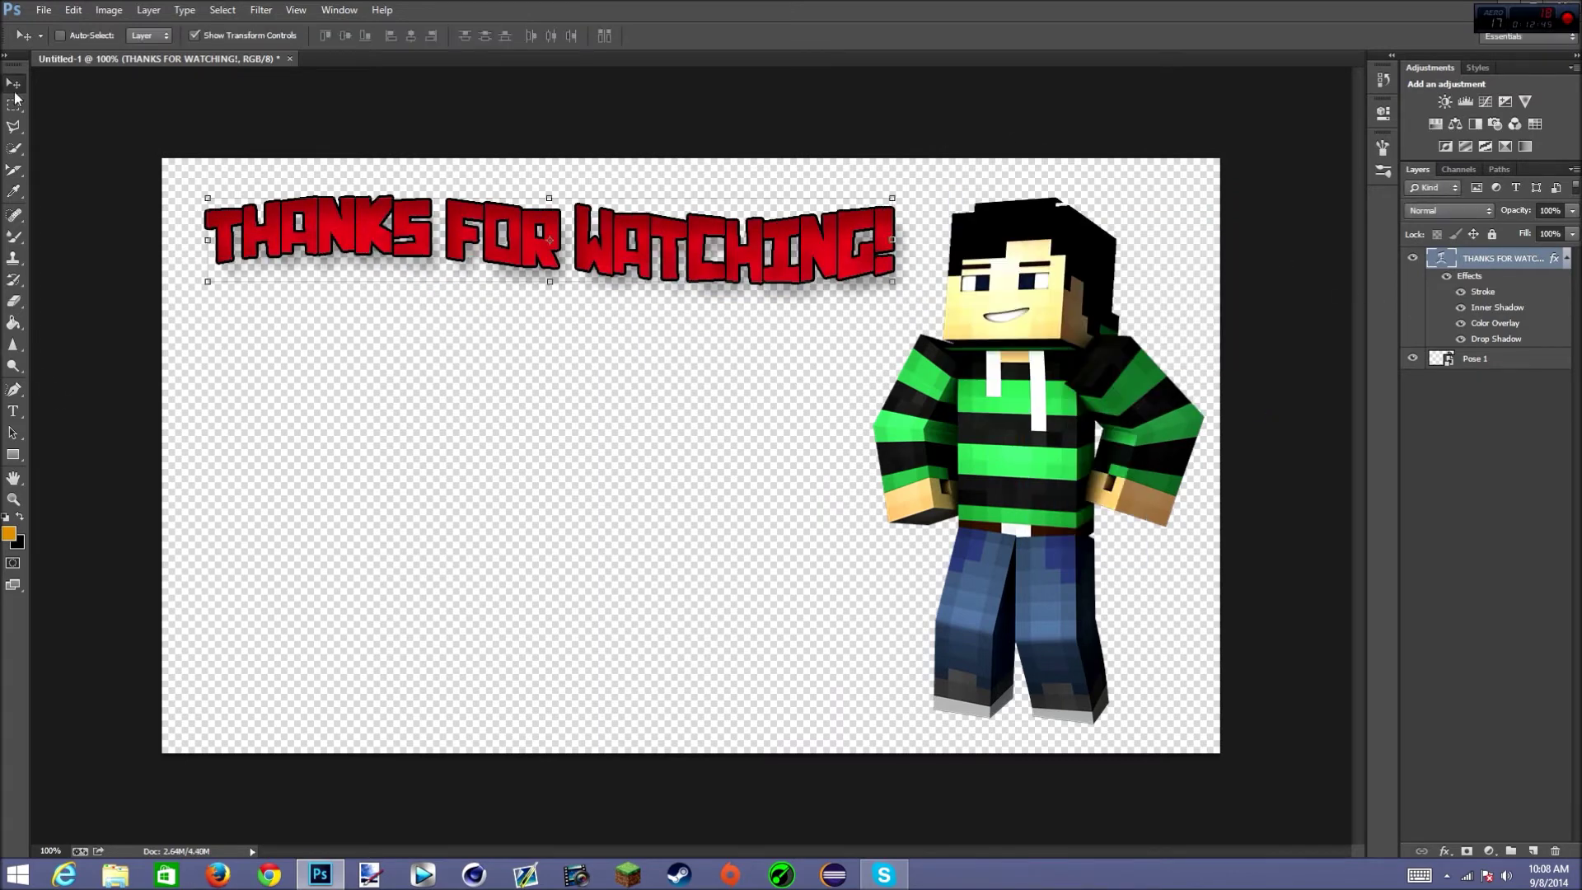
Draw a large rectangle shape below the text, in the empty area beside the character
left_click(14, 104)
left_click(13, 455)
left_click_drag(205, 307, 817, 601)
left_click(1336, 101)
Rasterize the rectangle and fill it with light gray using the Paint Bucket
right_click(14, 323)
left_click(82, 337)
left_click(496, 446)
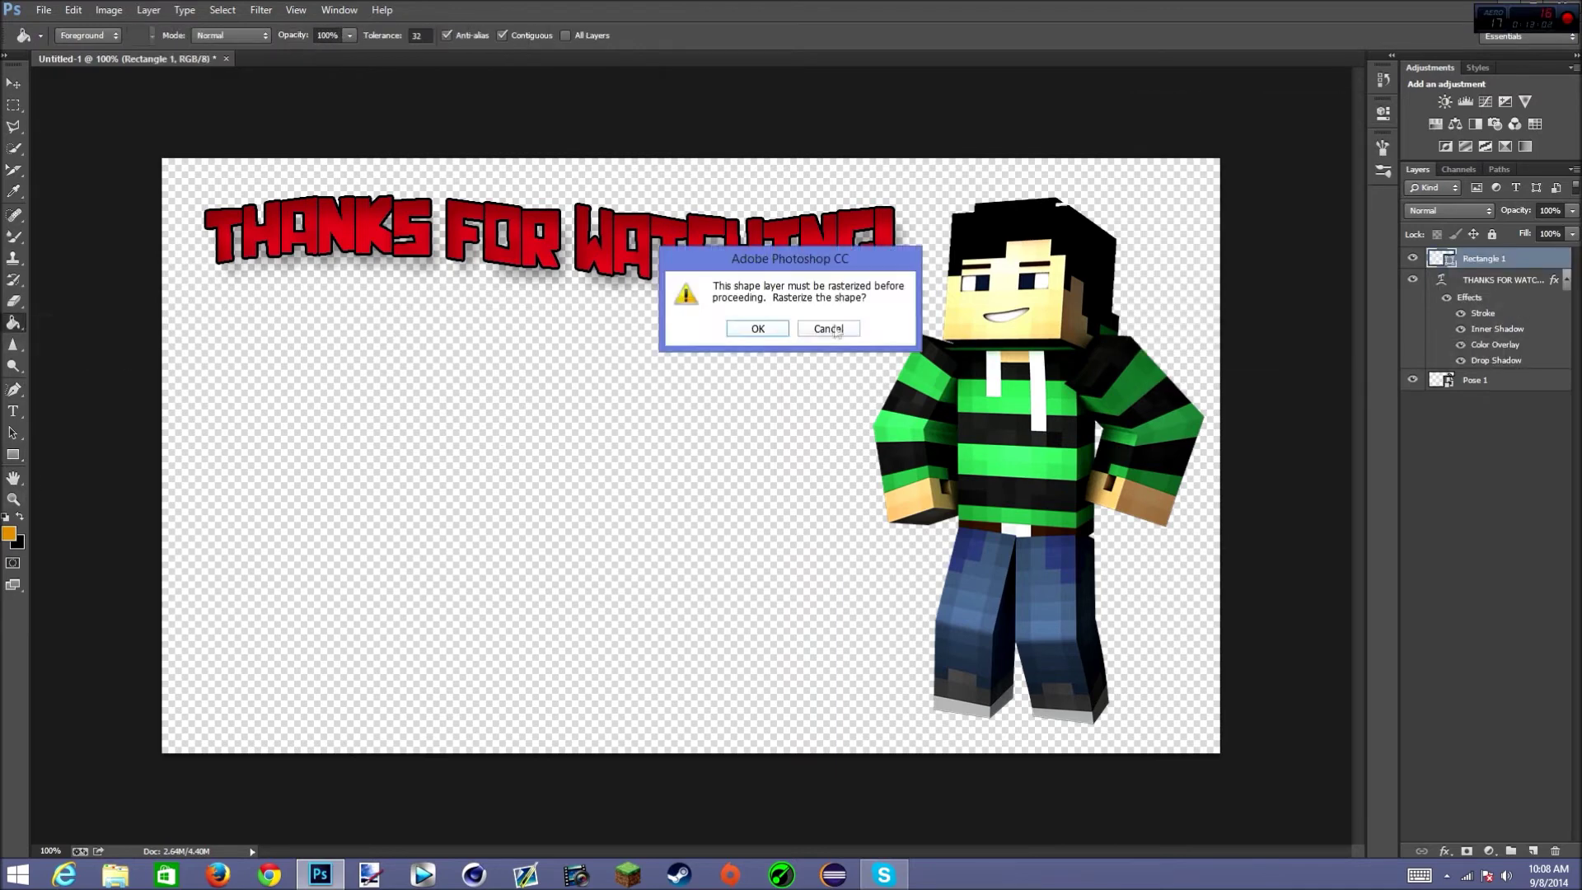
left_click(762, 333)
left_click(9, 533)
left_click_drag(1040, 433, 1035, 404)
left_click(1407, 356)
left_click(741, 466)
Give the gray rectangle a black stroke and an inner shadow in its layer style, without a color overlay
left_click(15, 85)
right_click(1523, 258)
left_click(1468, 232)
left_click(1091, 307)
left_click_drag(1285, 237, 1283, 260)
left_click(1074, 325)
left_click(1073, 380)
left_click(1105, 326)
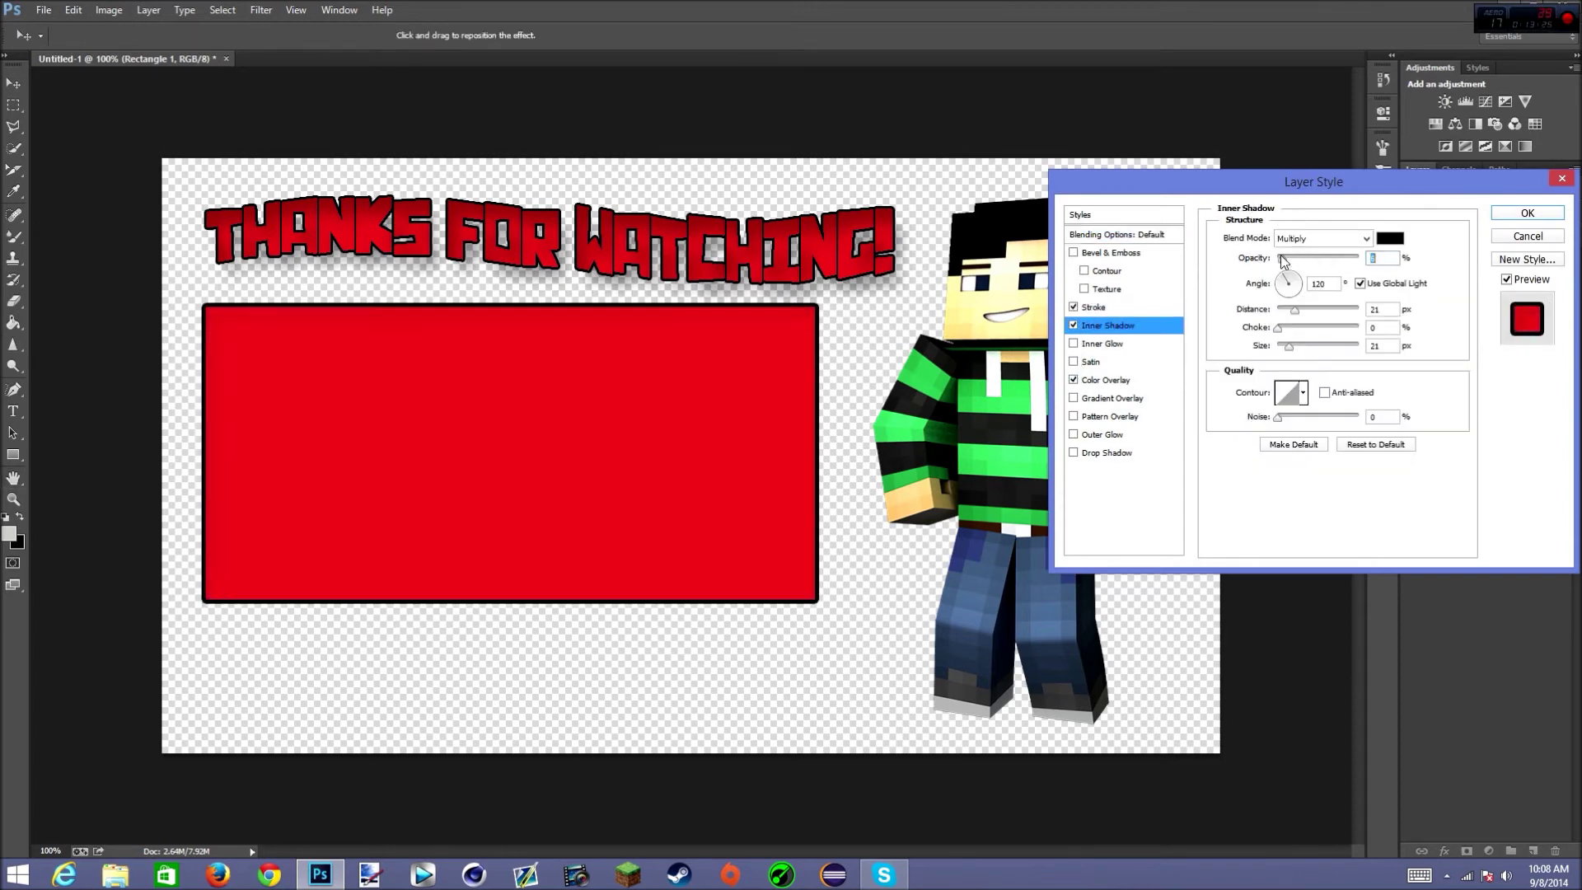
left_click(1073, 380)
Add a gradient overlay with gray color stops to the rectangle and apply its layer style
left_click(1092, 399)
left_click(1319, 276)
left_click_drag(1166, 673, 1178, 713)
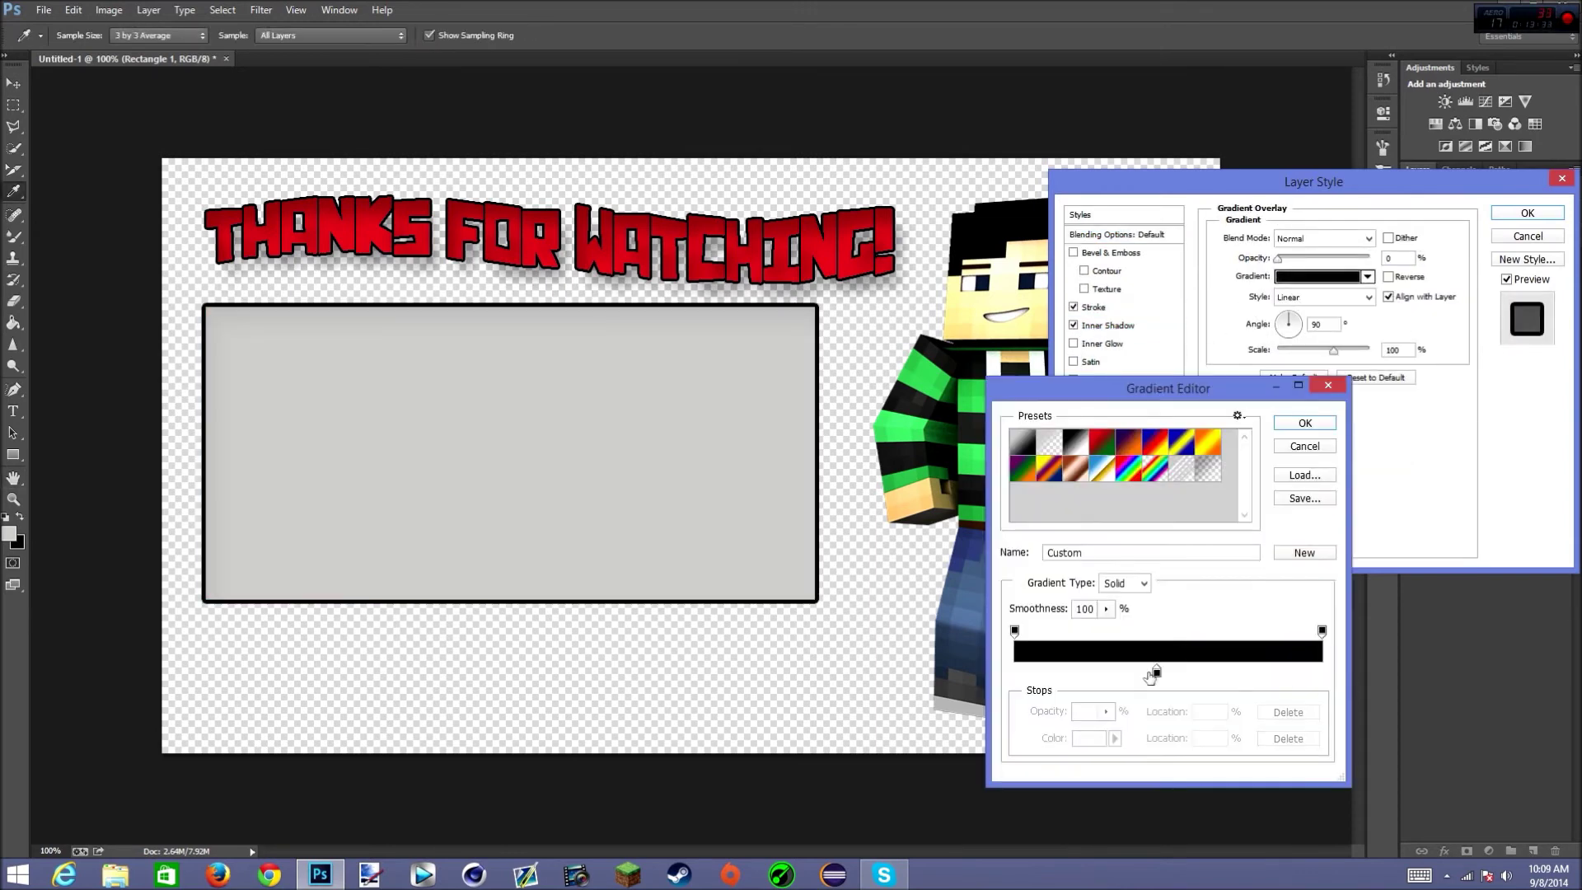
double_click(1322, 672)
left_click(783, 445)
left_click(1407, 356)
double_click(1015, 673)
left_click_drag(1030, 408, 1028, 445)
left_click(1428, 356)
left_click(1304, 423)
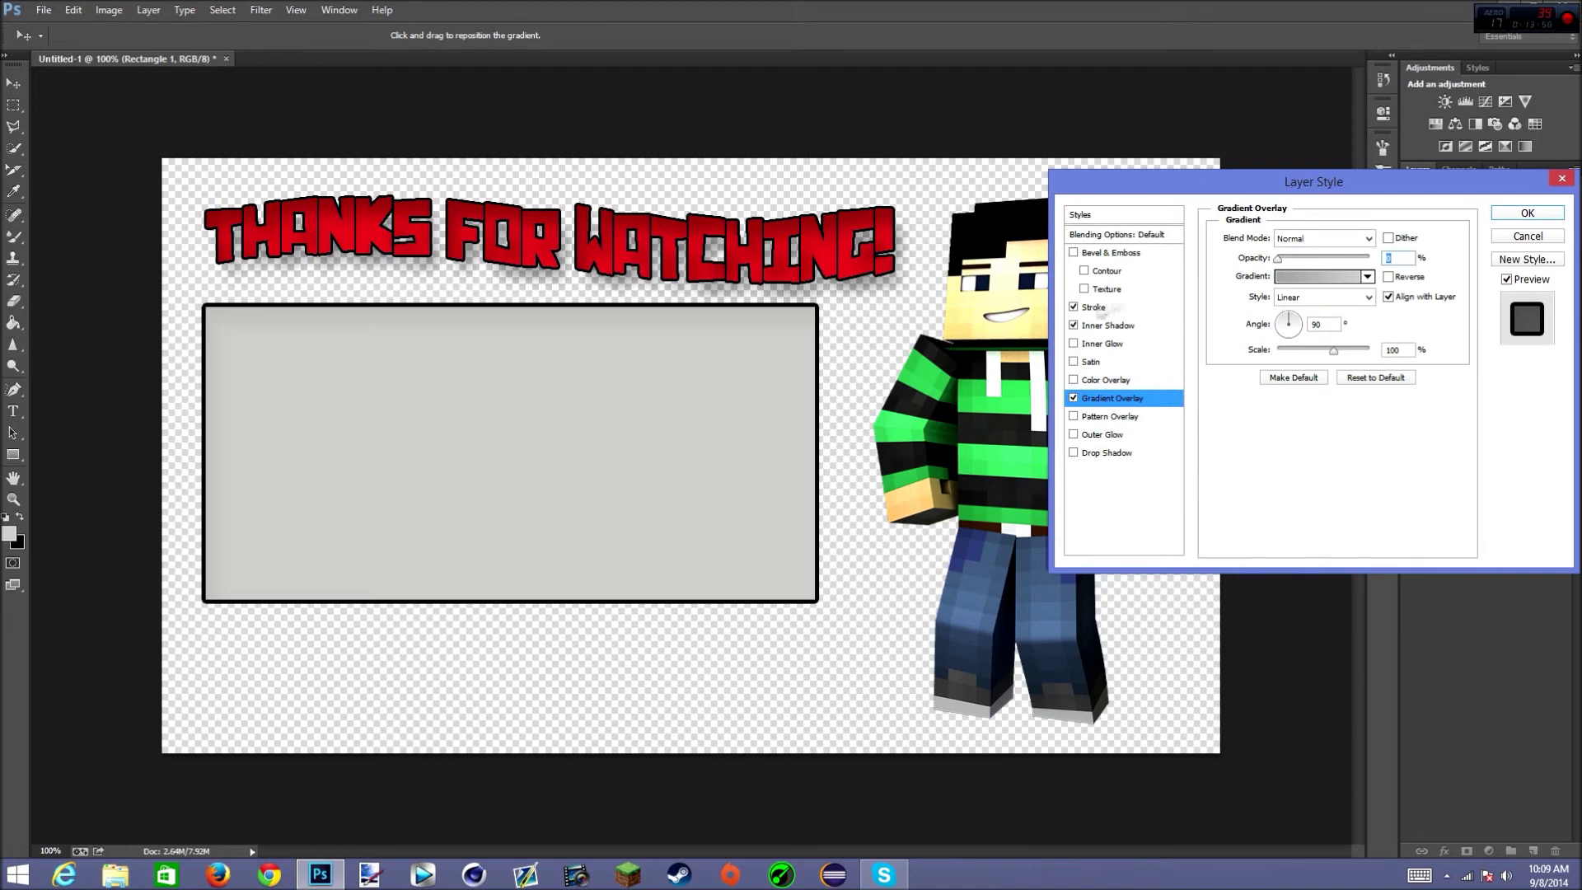
left_click(1074, 325)
left_click(1073, 398)
left_click(1527, 213)
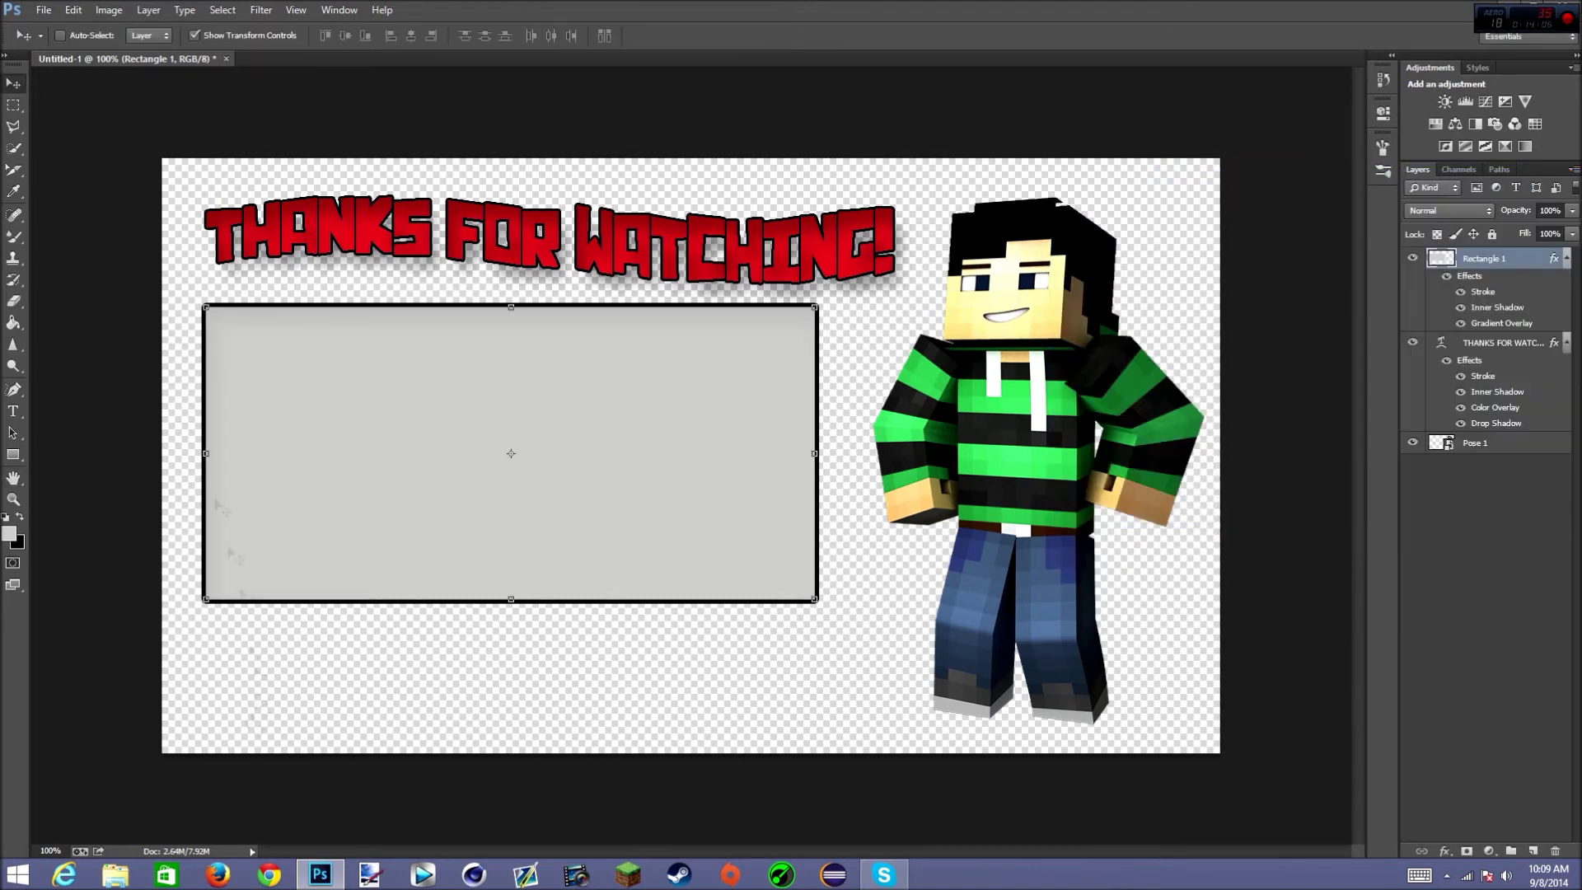
Switch to File Explorer and look through the images in the Block Renders folder
left_click(116, 875)
left_click(63, 400)
double_click(452, 375)
double_click(453, 360)
double_click(445, 391)
key("BackSpace")
double_click(338, 425)
double_click(284, 374)
scroll(552, 447, "down", 1)
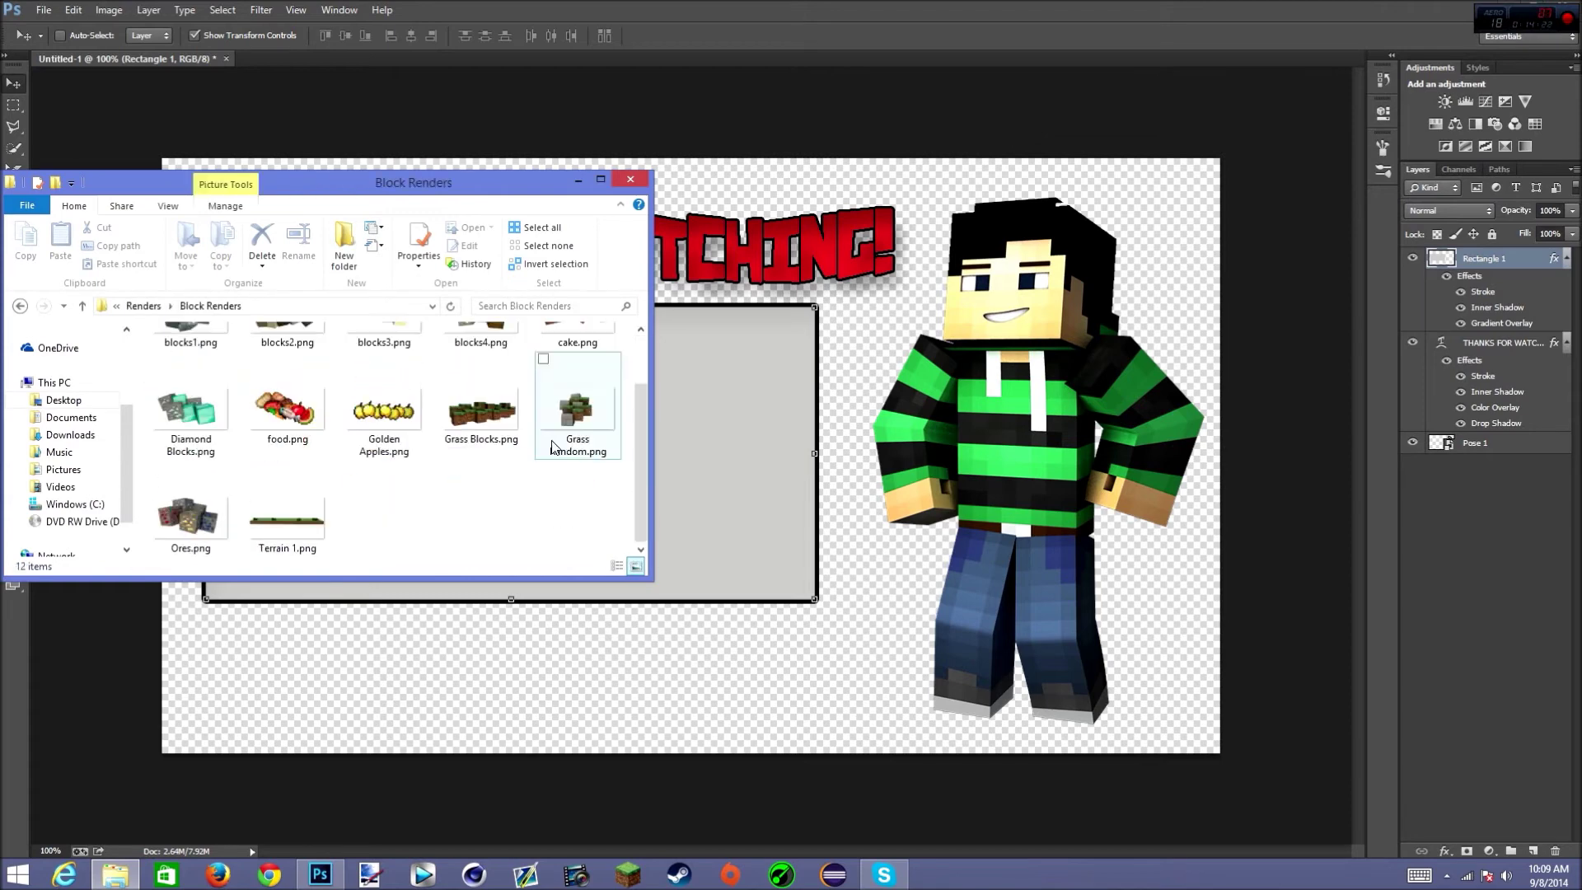
Return to the Desktop folder and browse its subfolders for a background image
left_click(83, 305)
left_click(83, 306)
left_click(83, 306)
left_click(83, 306)
scroll(314, 456, "down", 5)
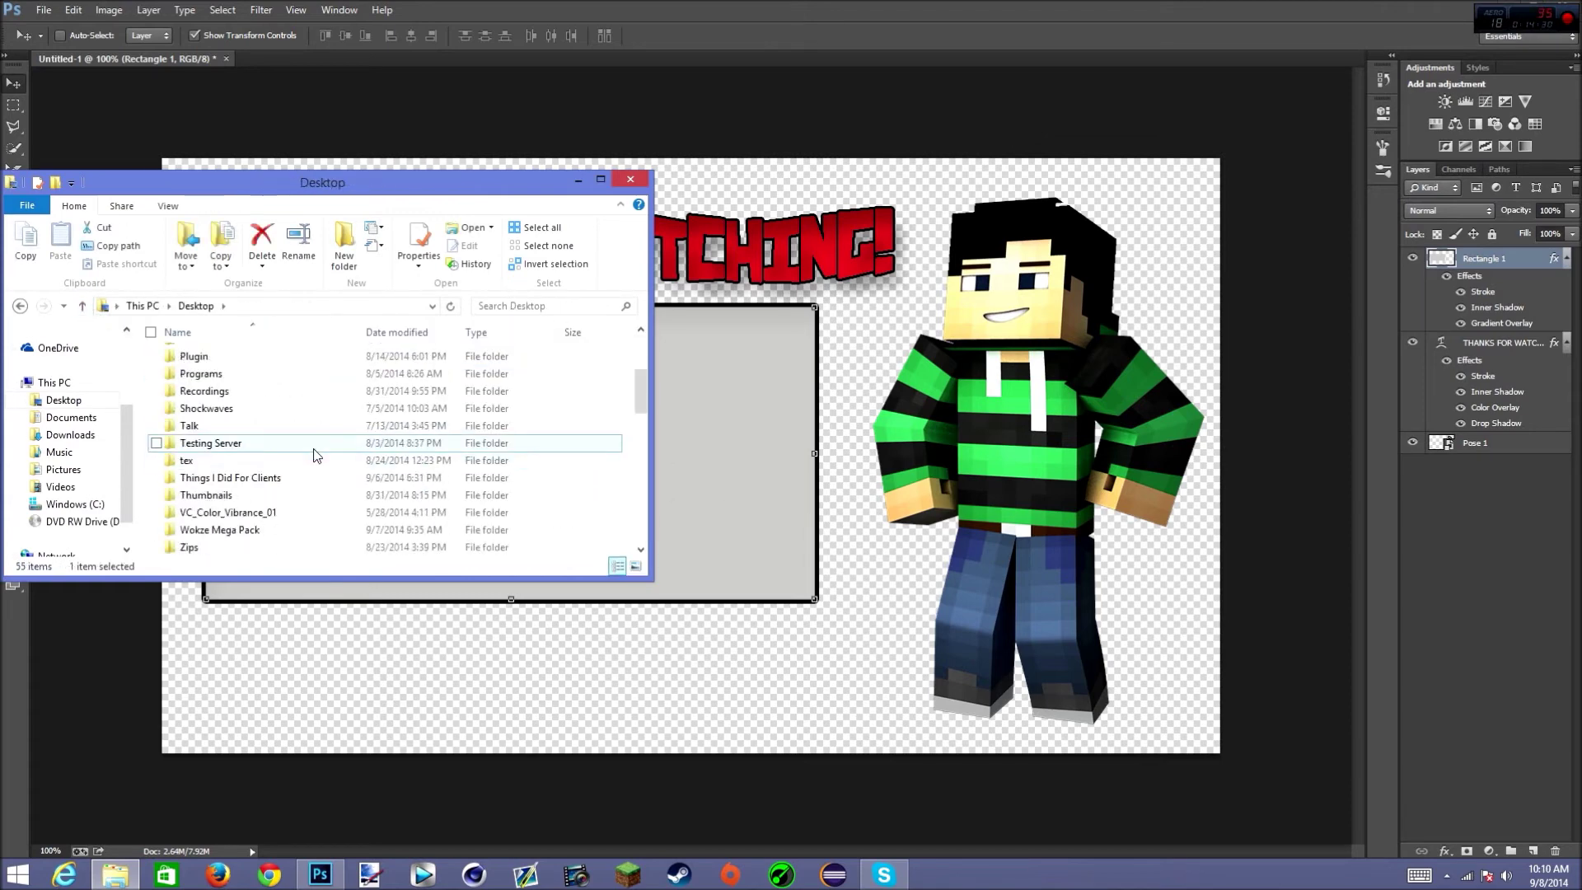
double_click(272, 425)
scroll(317, 387, "down", 5)
key("BackSpace")
Place the Minecraft landscape image ywb17Hr across the canvas and move its layer to the bottom of the stack
double_click(317, 363)
scroll(566, 412, "down", 10)
left_click_drag(383, 502, 898, 326)
key("Return")
left_click_drag(1484, 263, 1438, 476)
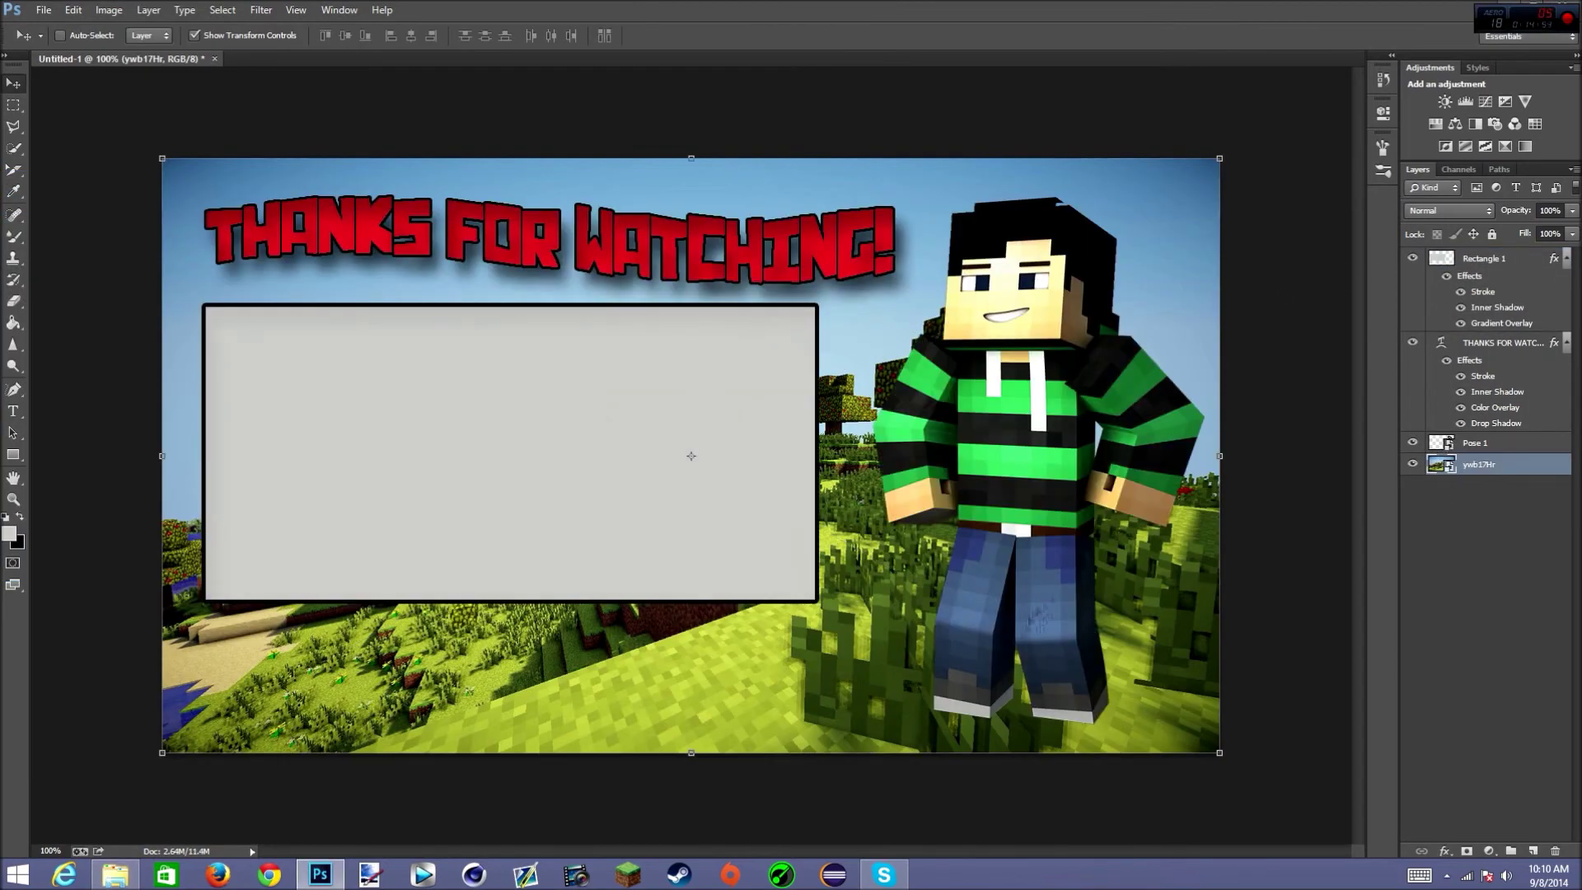
Give the Pose 1 character layer an outer glow and a drop shadow, with its stroke turned off
double_click(1477, 446)
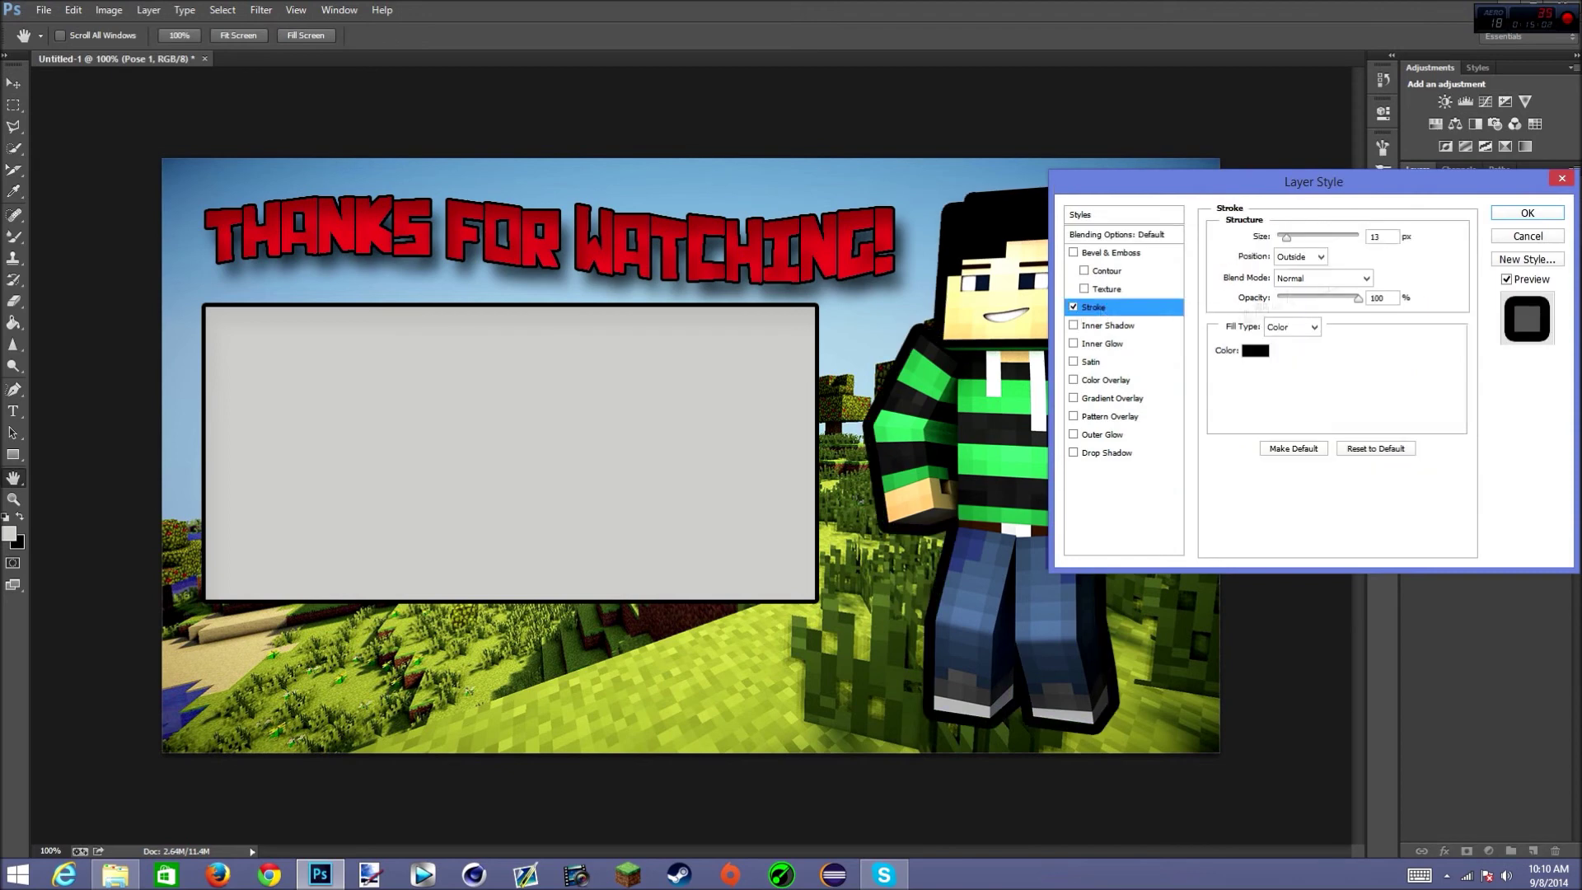
left_click(1074, 307)
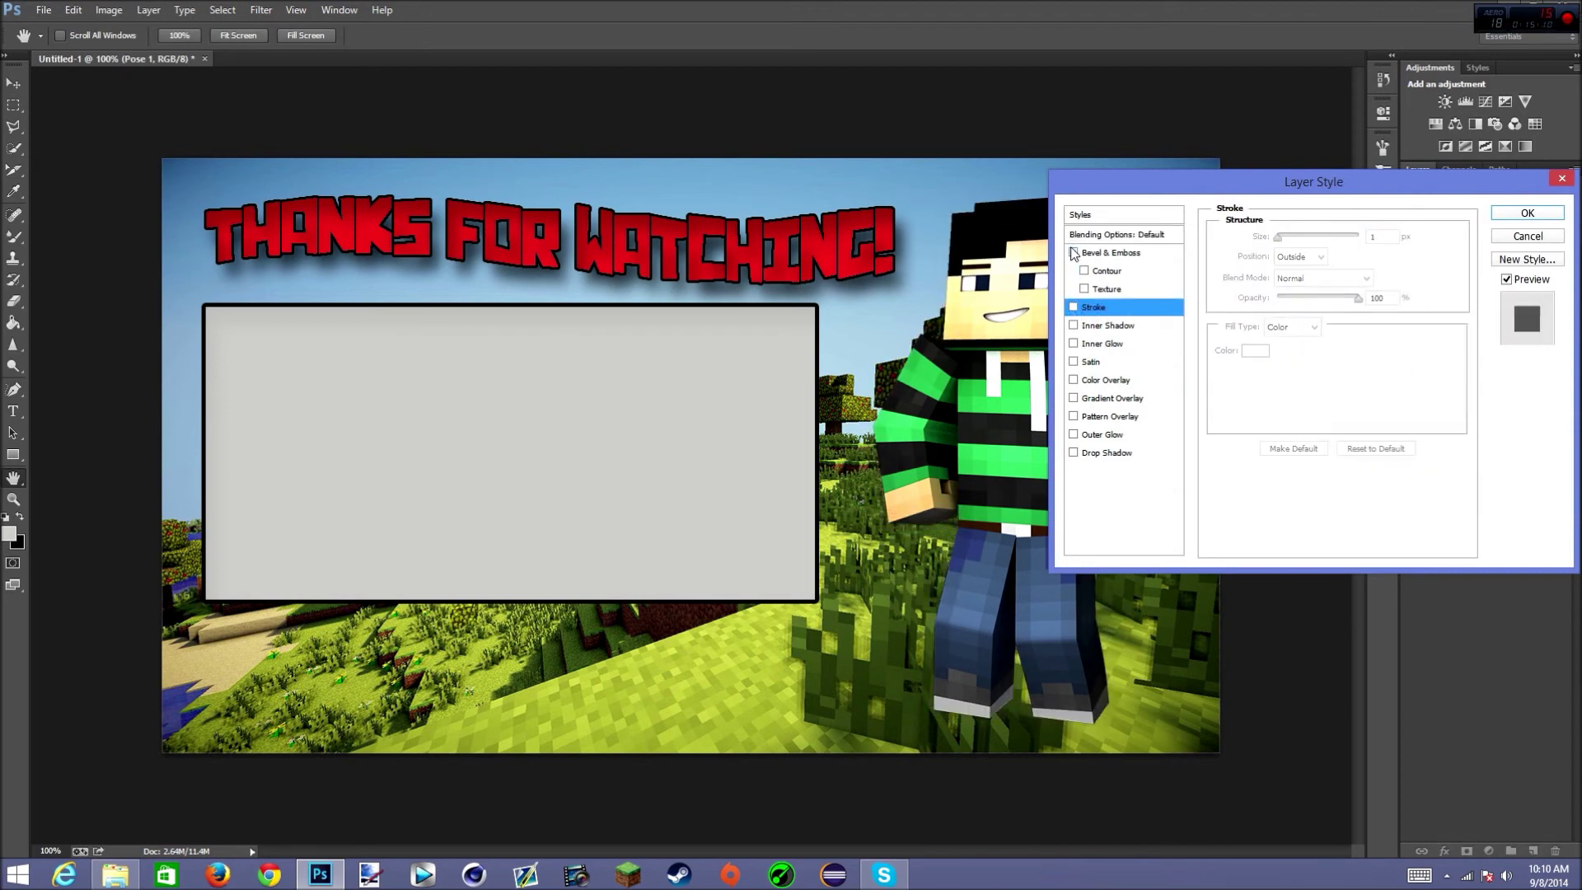
left_click(1075, 436)
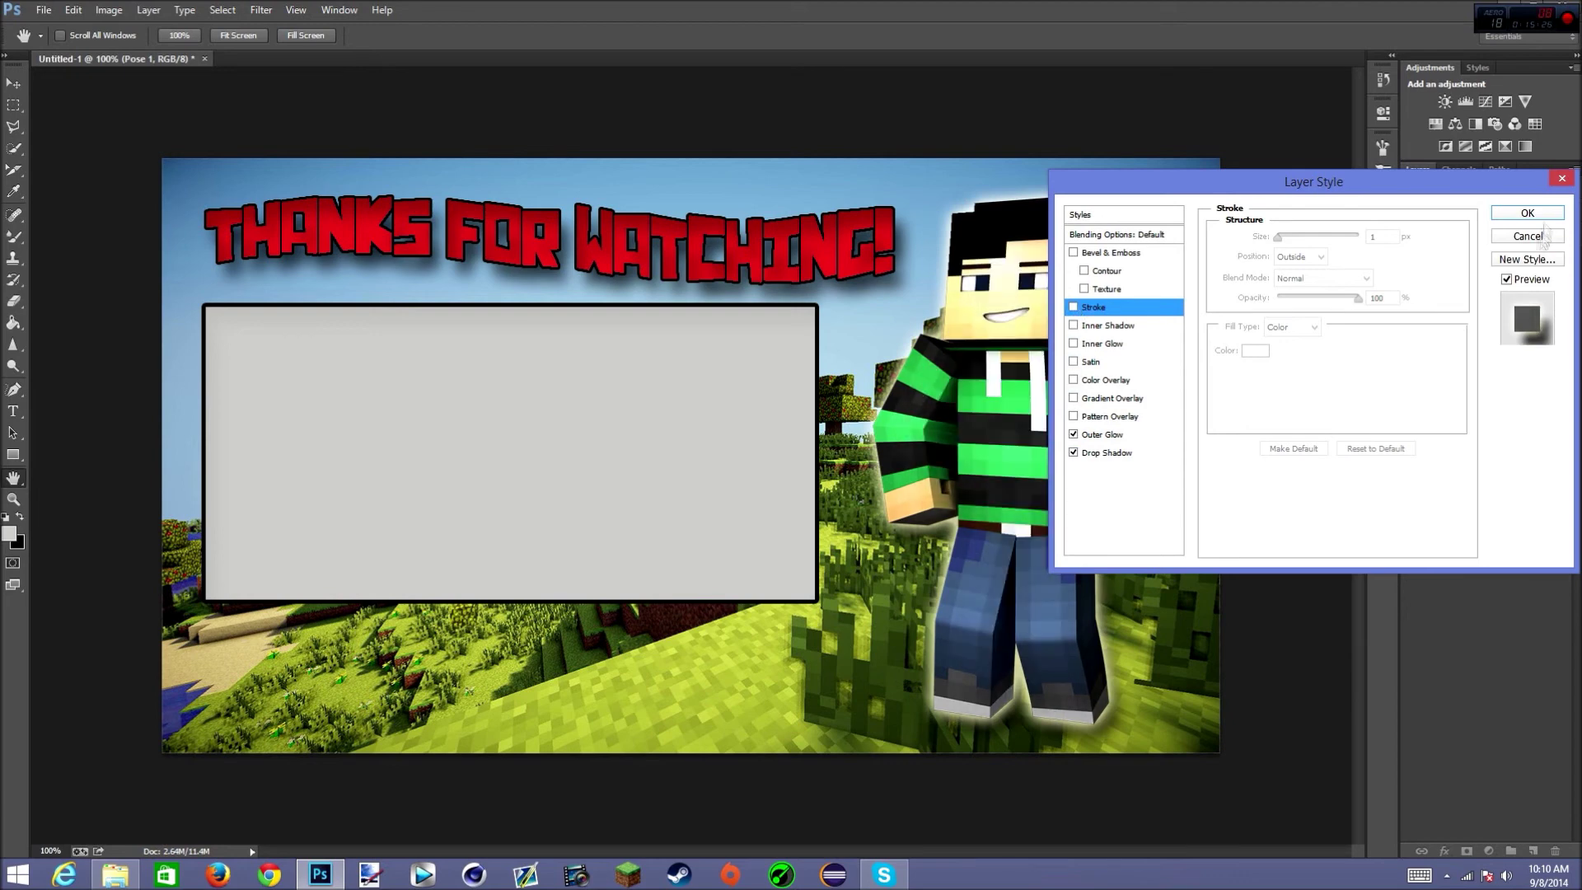
key("Return")
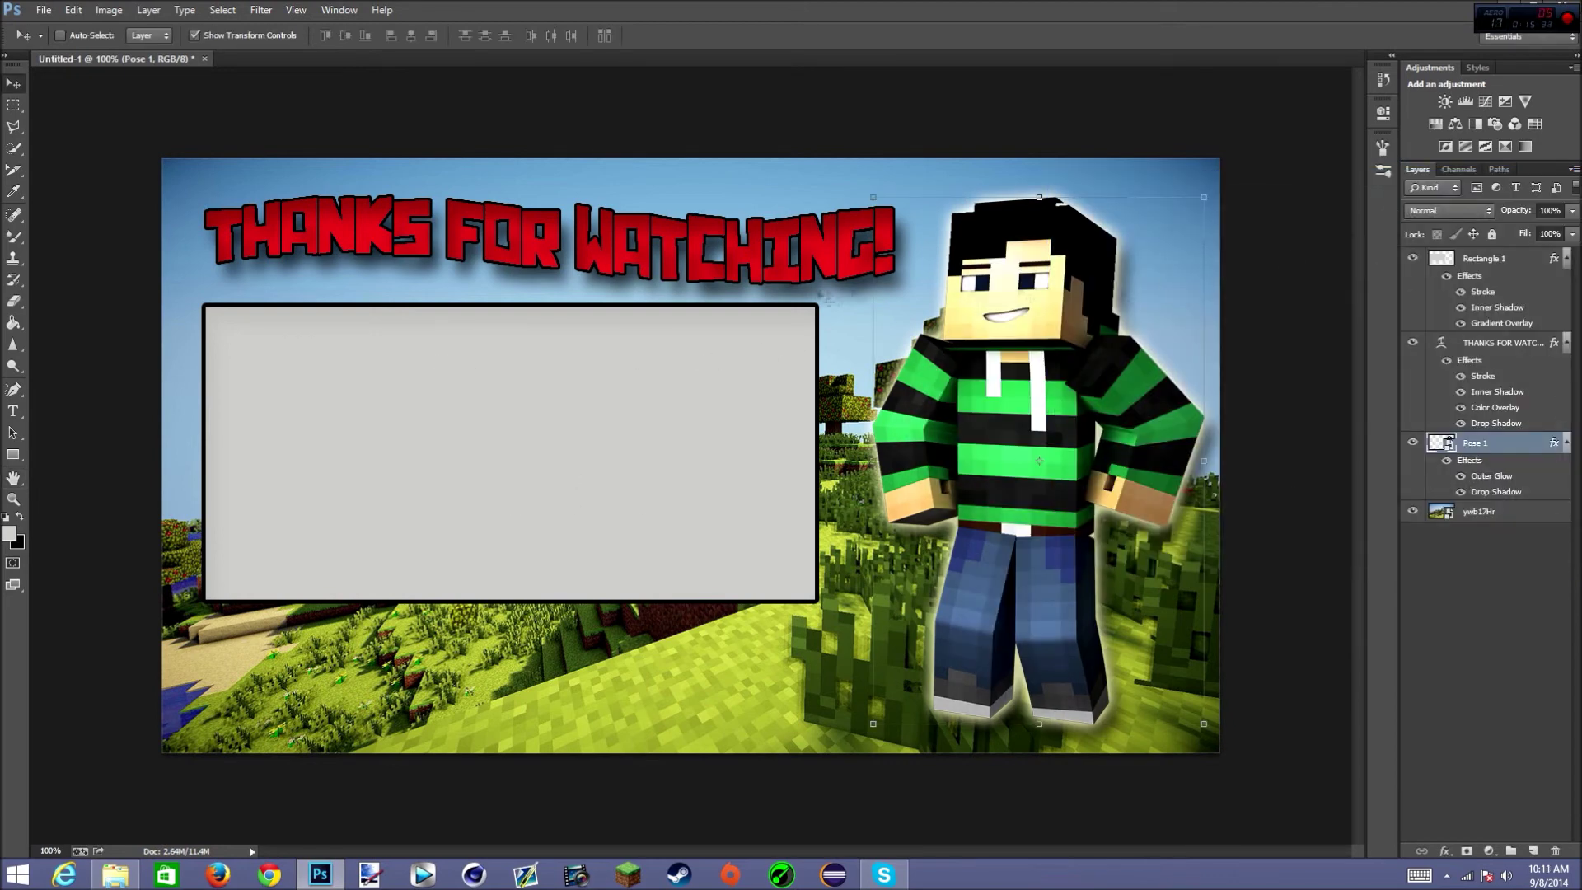
Draw a rectangle shape of about 1281 x 720 px covering the whole canvas
left_click(10, 107)
left_click(14, 454)
left_click_drag(162, 158, 1220, 752)
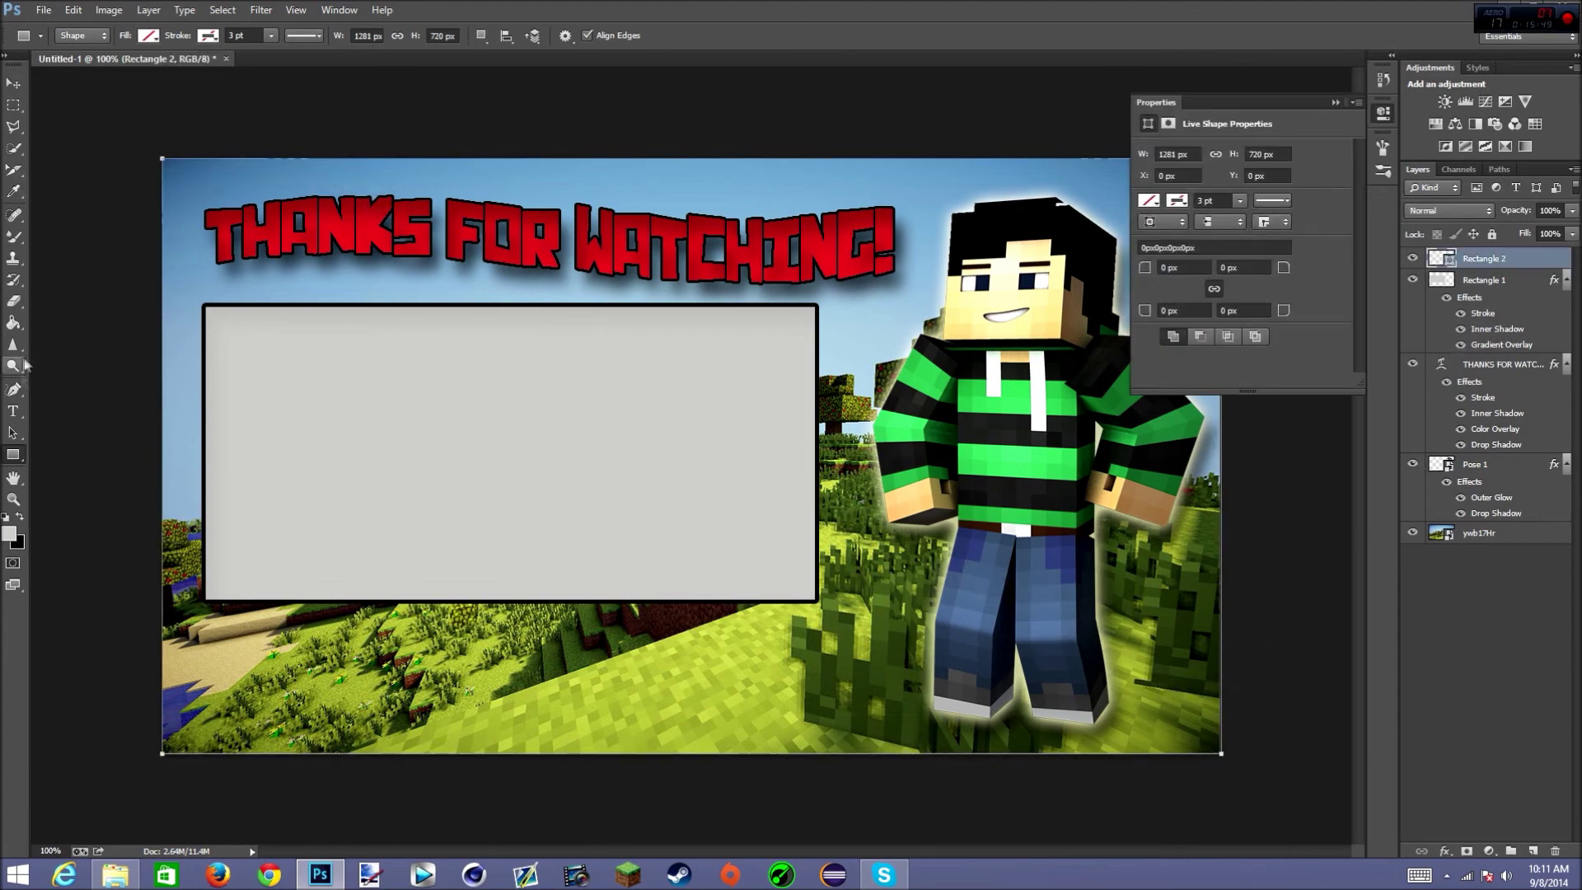
Rasterize the full-canvas rectangle, fill it with light orange and move its layer between Pose 1 and the background
left_click(11, 536)
left_click(1435, 355)
left_click(14, 323)
left_click(768, 335)
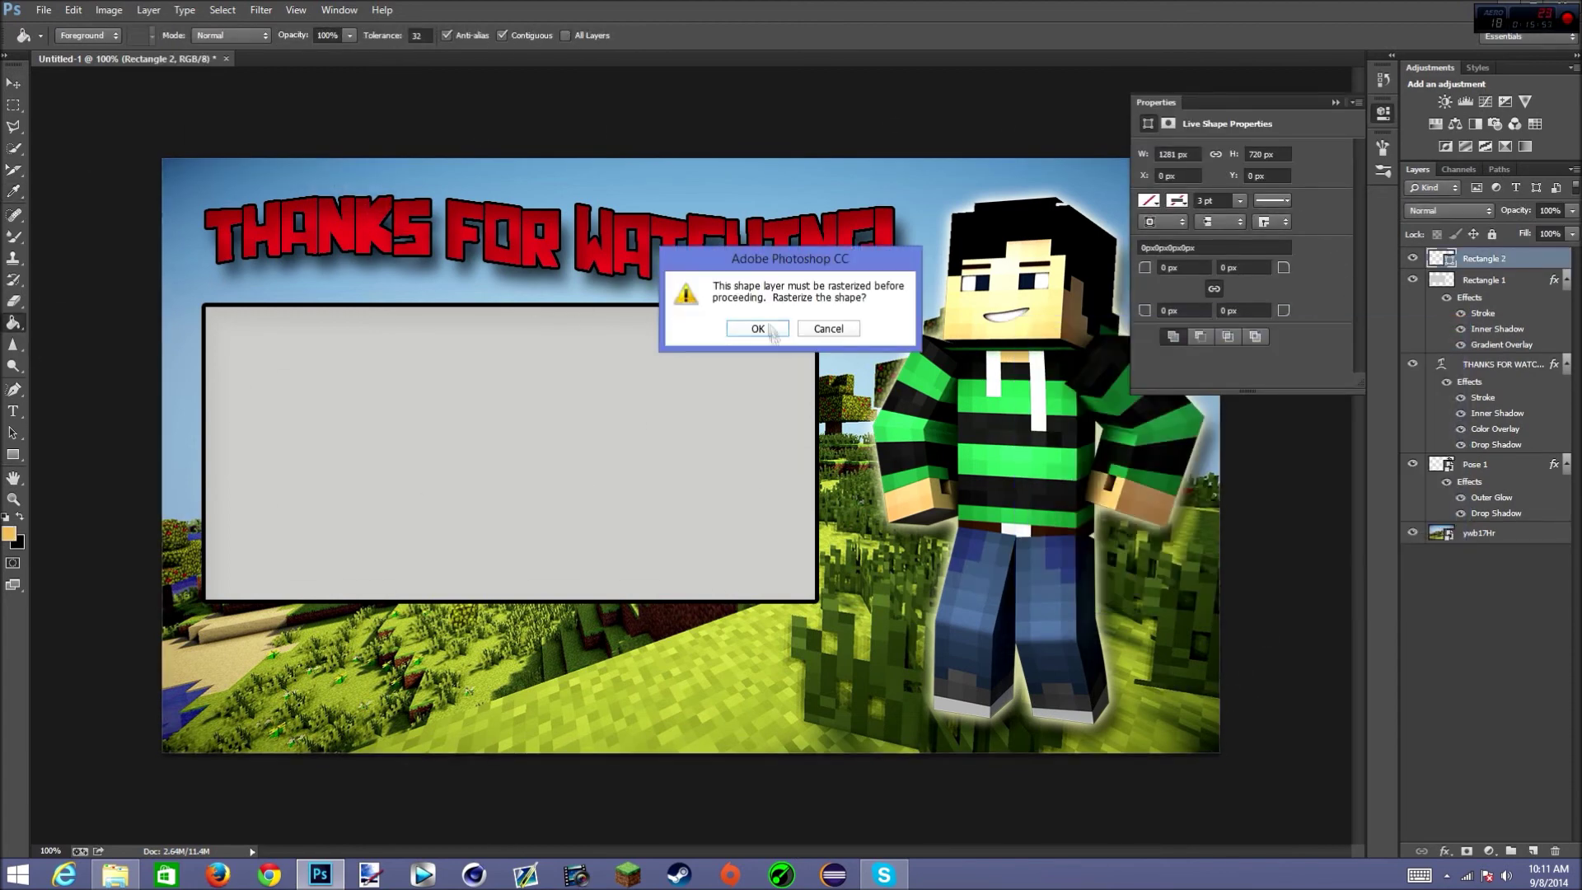
left_click(765, 329)
left_click(272, 378)
left_click_drag(1483, 258, 1484, 521)
Try blend modes such as Soft Light and Color Dodge on the orange rectangle layer
left_click(1448, 210)
left_click(1435, 400)
left_click(1340, 107)
left_click(1448, 211)
left_click(1434, 416)
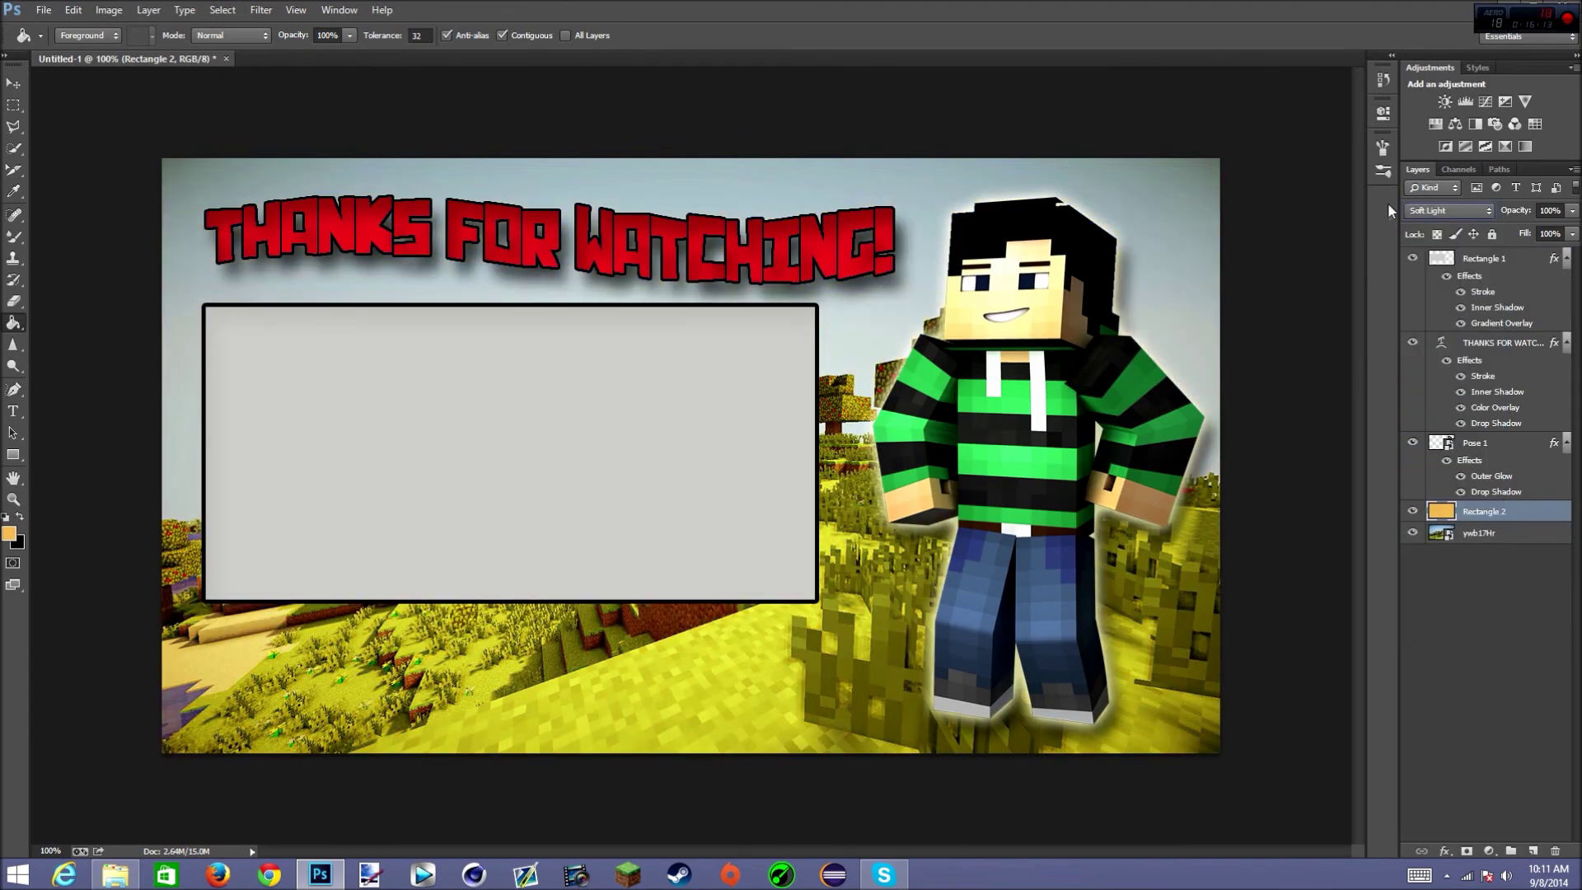
left_click(1448, 210)
left_click(1447, 363)
left_click(1432, 210)
left_click(1418, 373)
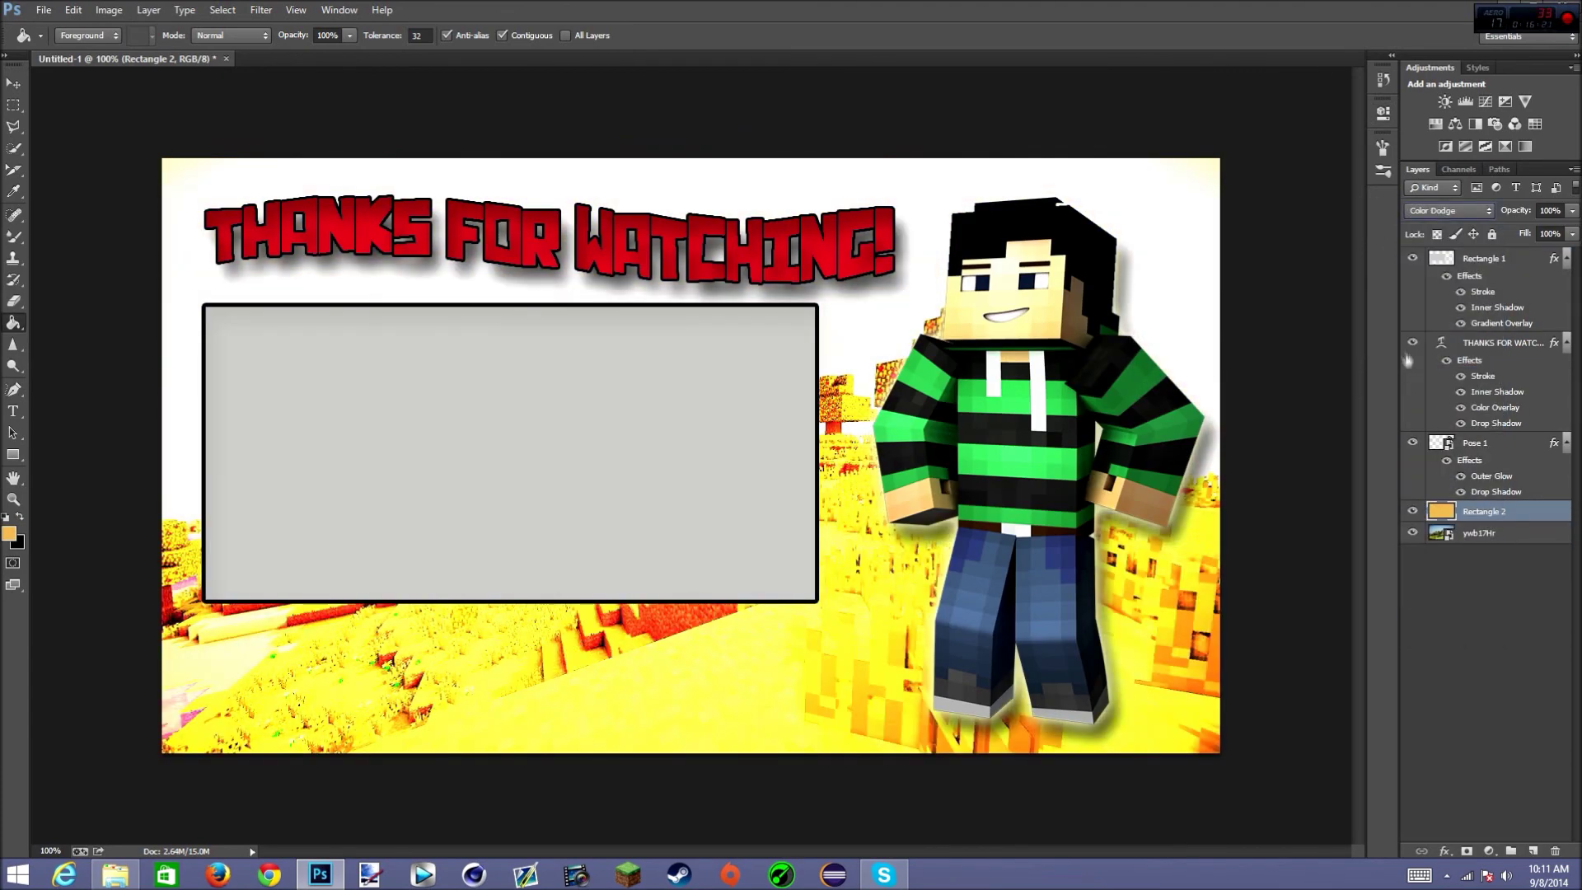
Try Exclusion and further blend modes on the orange rectangle layer
left_click(1434, 210)
left_click(1428, 281)
left_click(1437, 210)
left_click(1434, 545)
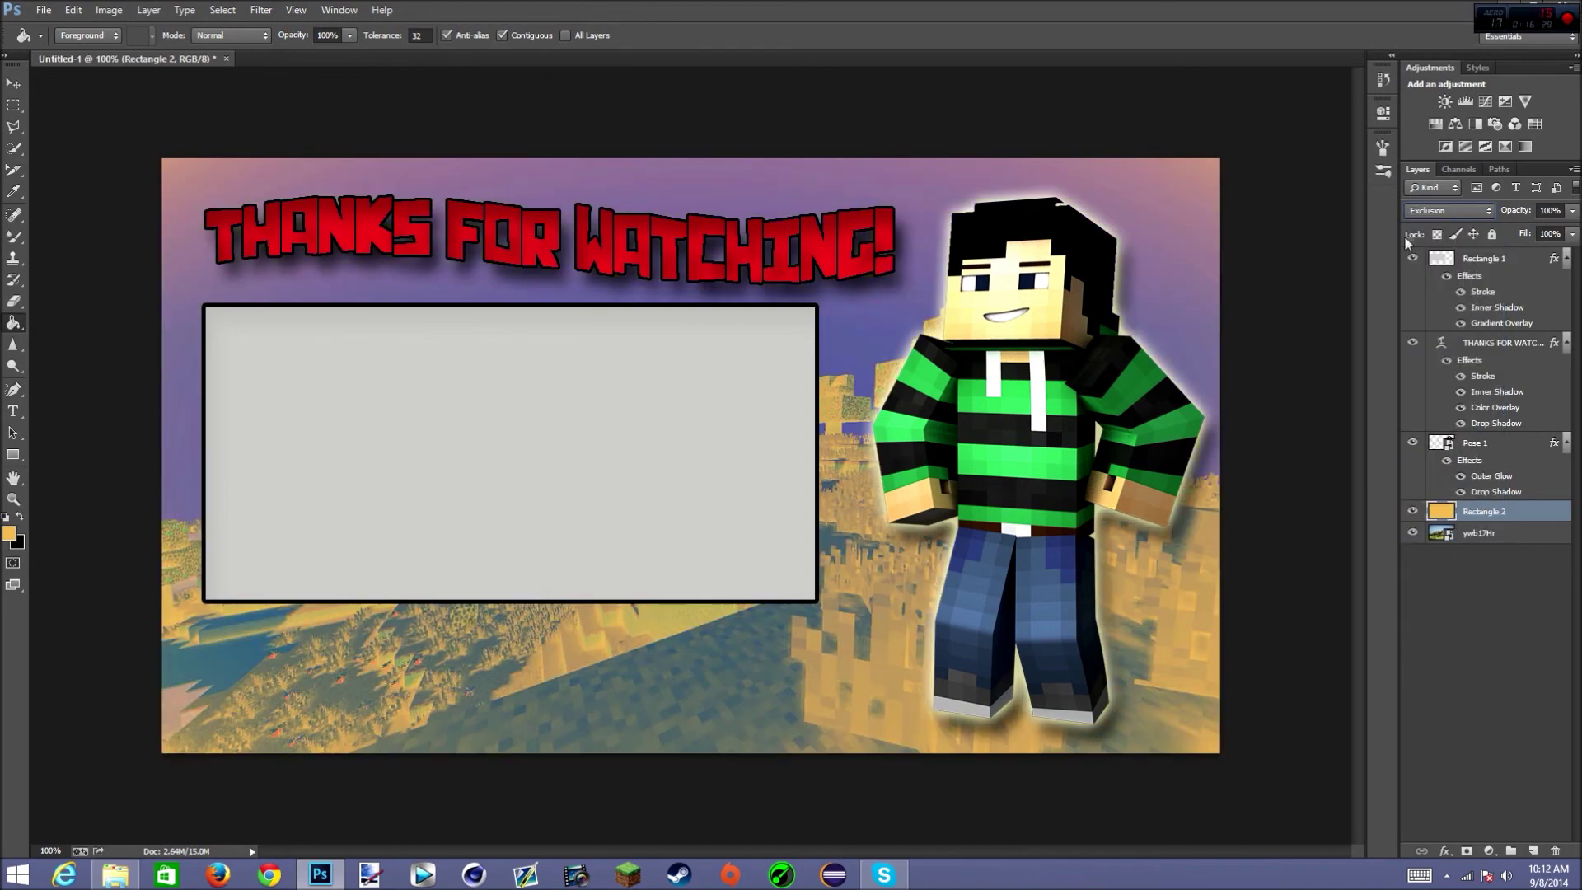
left_click(1424, 211)
left_click(1414, 532)
left_click(1452, 212)
left_click(1449, 625)
Set the blend mode of the orange Rectangle 2 layer to Overlay
left_click(1448, 210)
left_click(1438, 440)
left_click(1449, 211)
left_click(1439, 426)
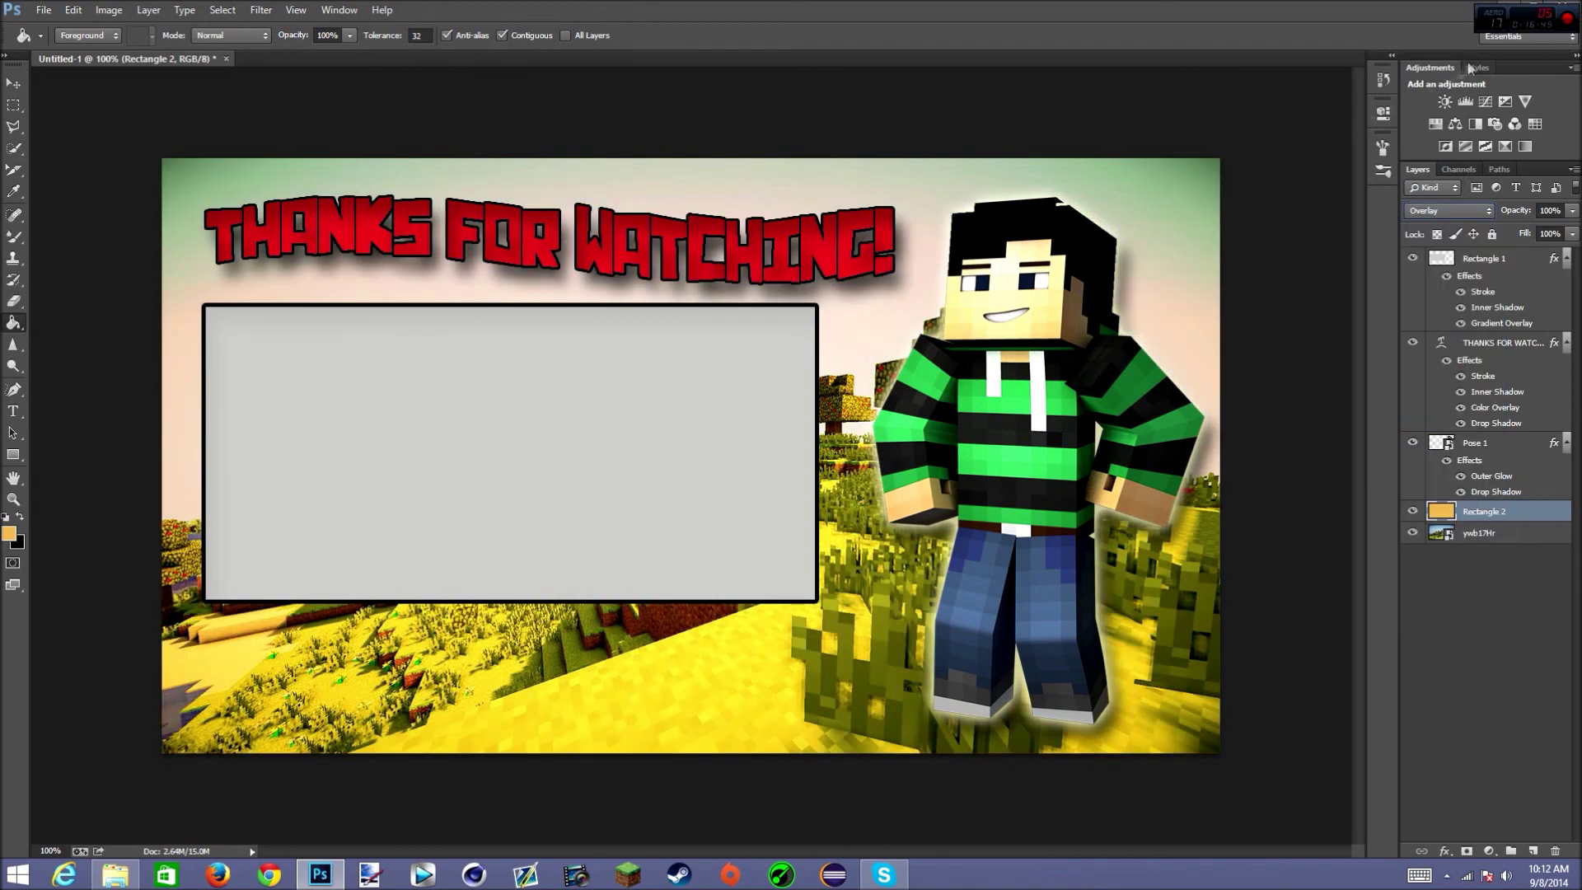